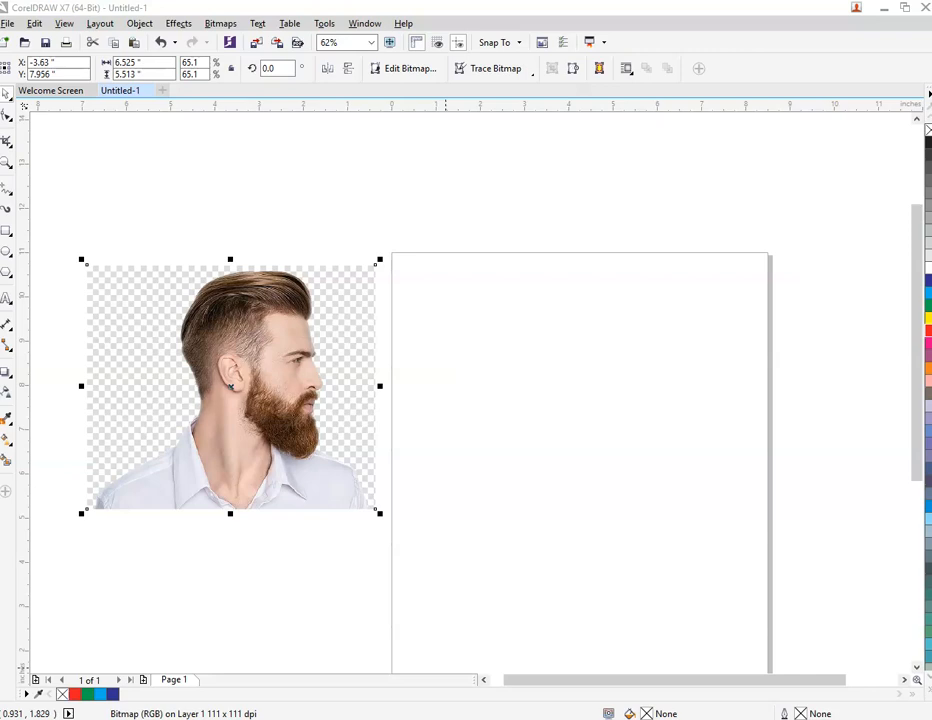
- Paste a fresh copy of the bearded man portrait, delete the old one, scale the new one to about 60%, and place it beside the page
key("ctrl+v")
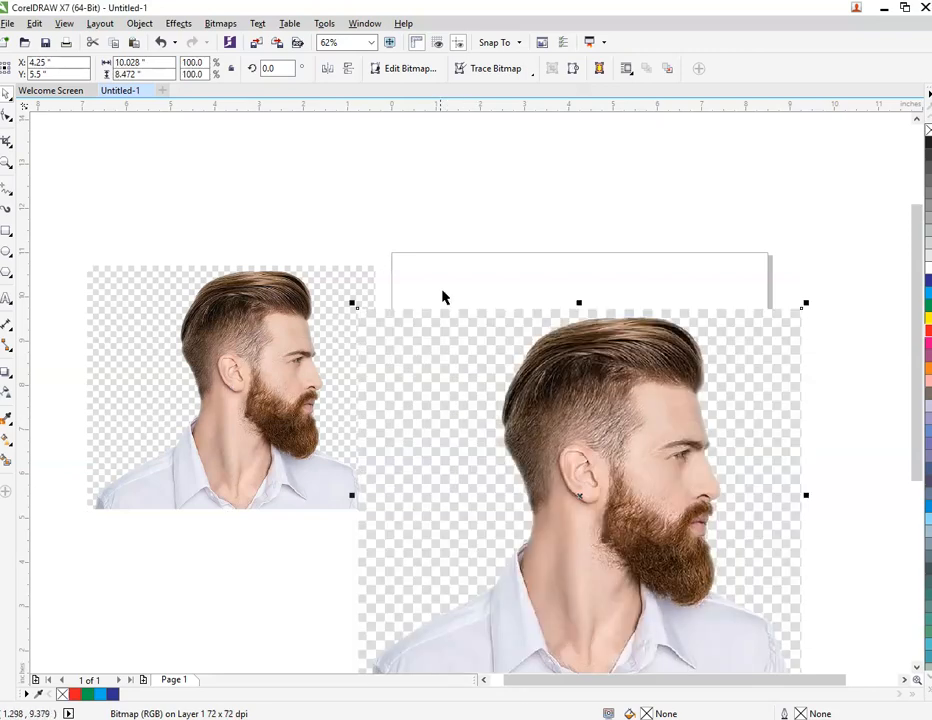
left_click(329, 305)
key("Delete")
left_click(496, 433)
left_click_drag(496, 433, 259, 310)
left_click_drag(564, 185, 479, 257)
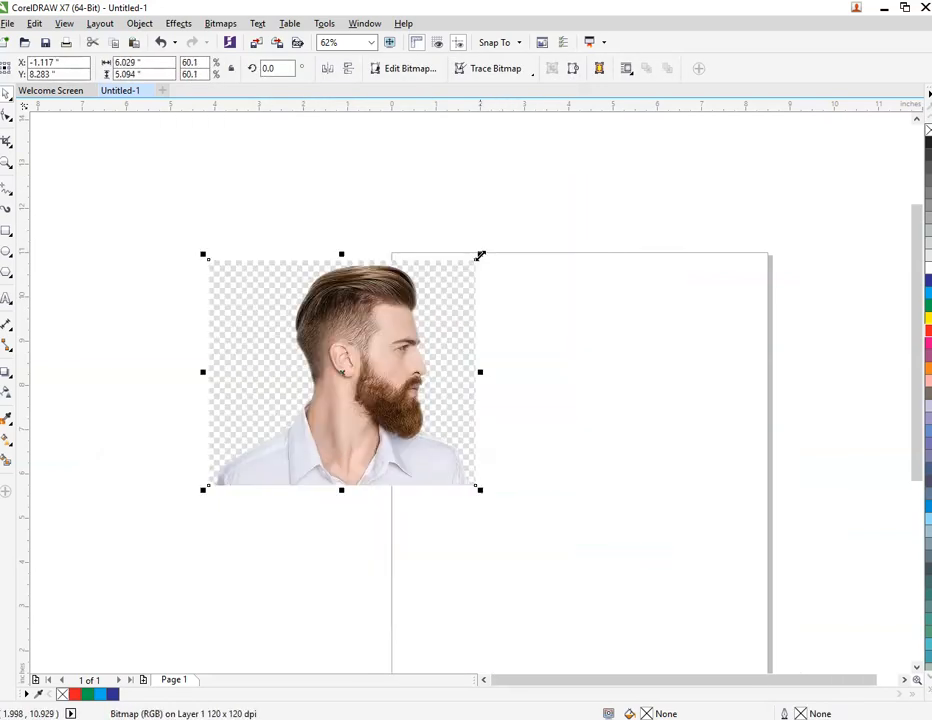
left_click_drag(434, 331, 280, 331)
left_click(431, 320)
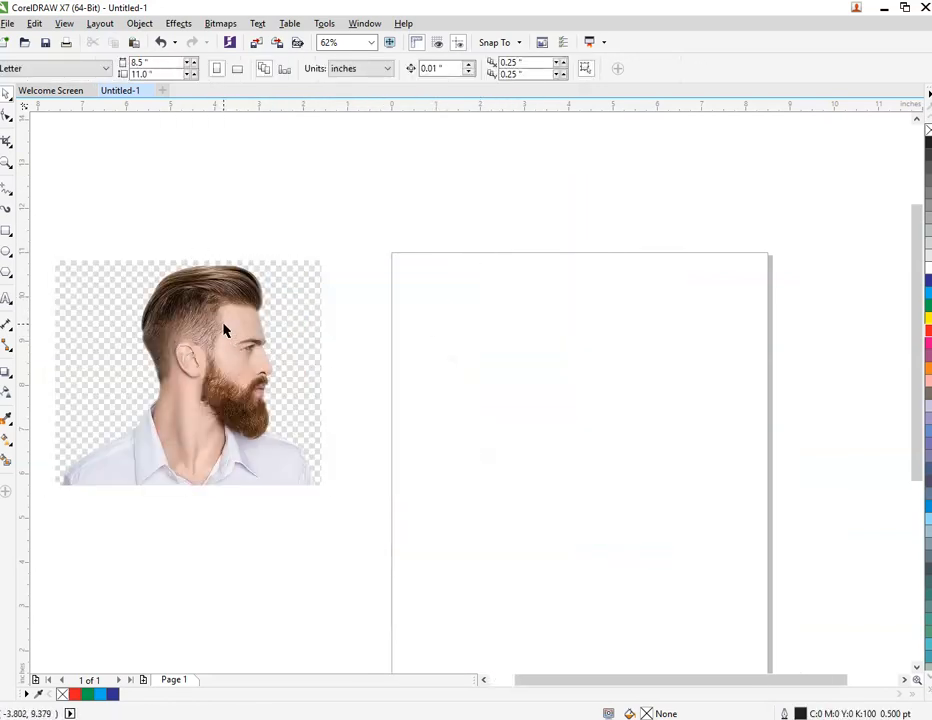
- Convert the portrait to an 8-bit grayscale bitmap at 600 dpi with anti-aliasing and a transparent background
left_click(160, 376)
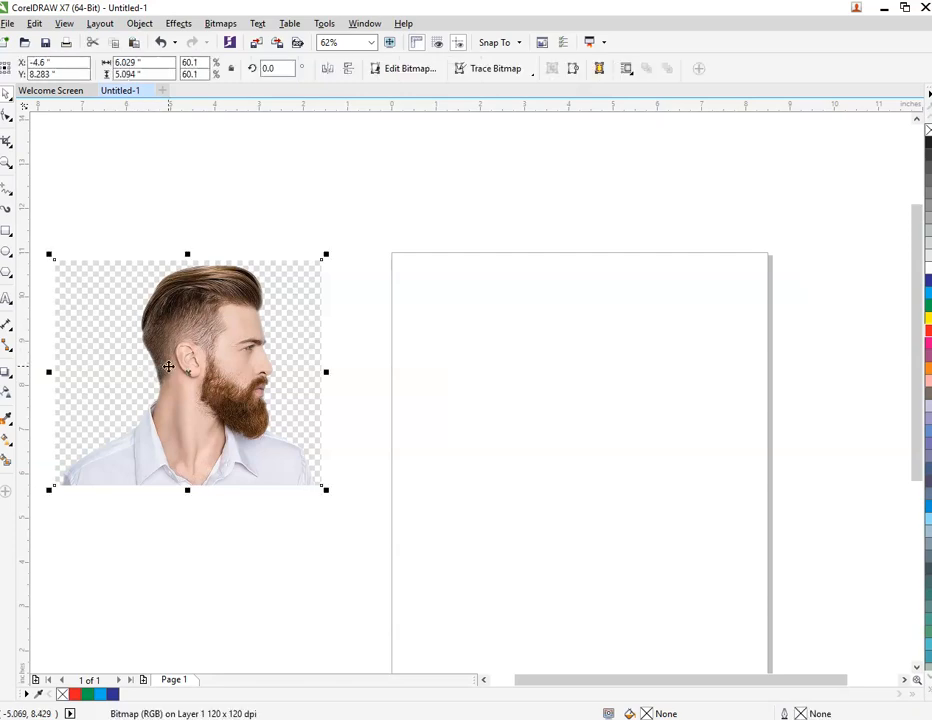
left_click(222, 24)
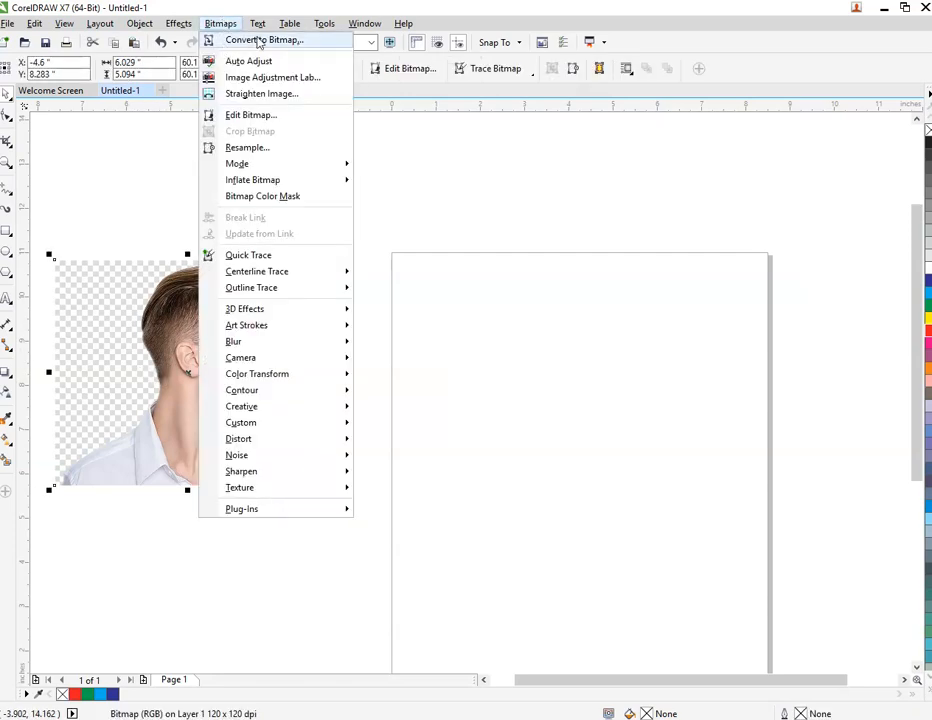
mouse_move(254, 167)
left_click(295, 41)
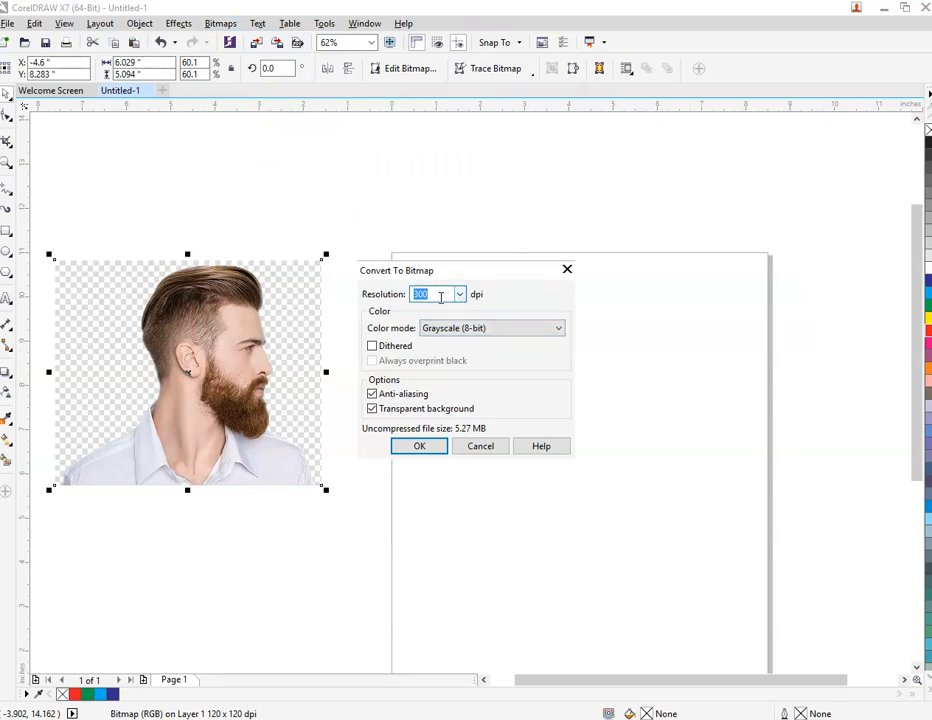
type("600")
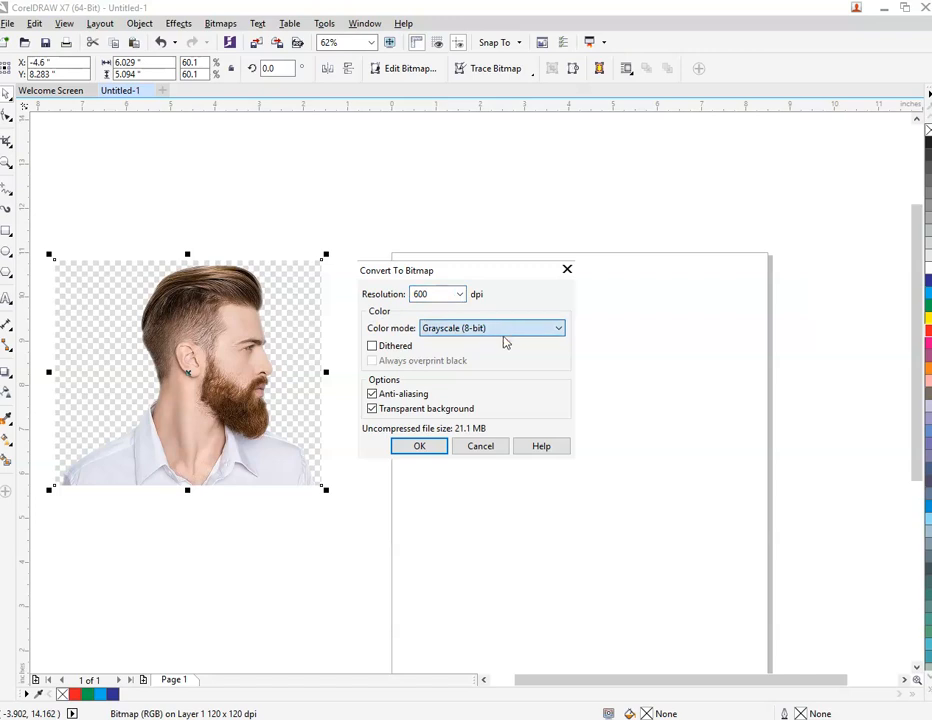
left_click(426, 451)
left_click(393, 469)
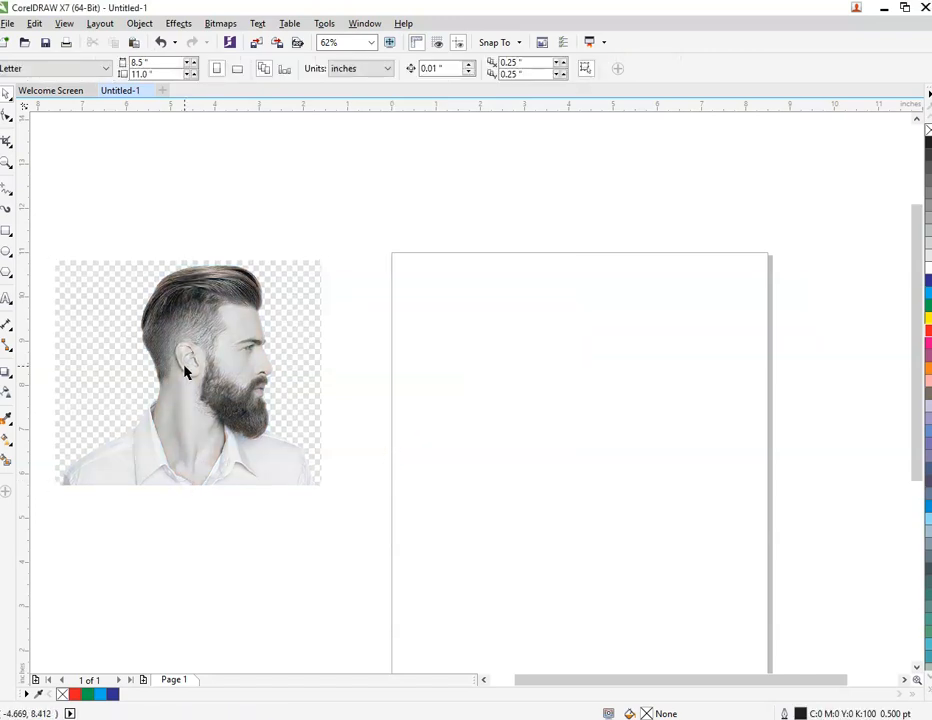
left_click_drag(165, 410, 505, 410)
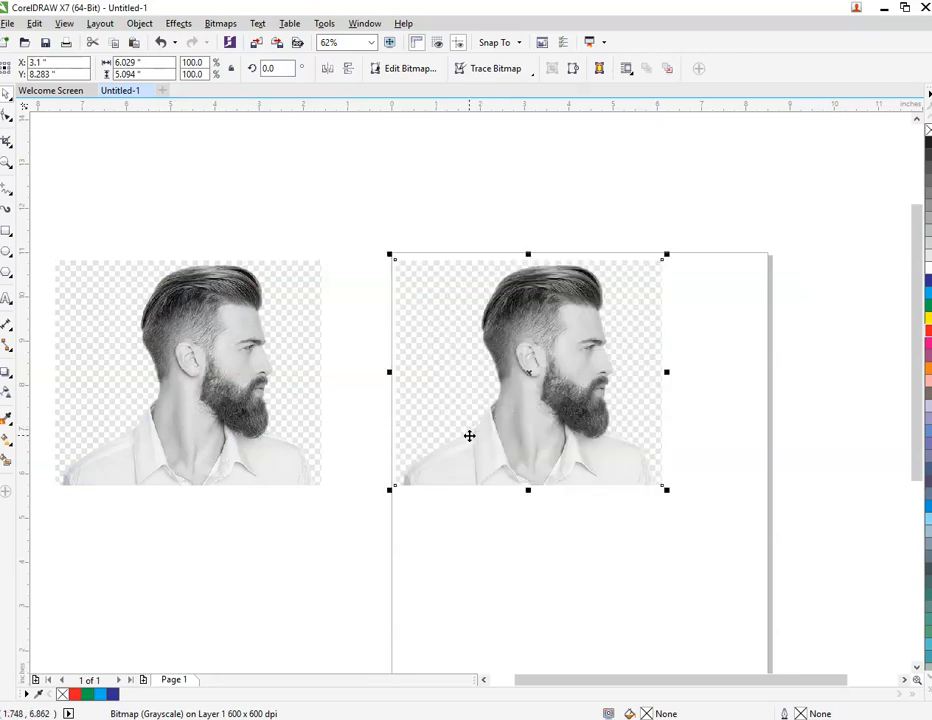
left_click(605, 223)
left_click(235, 333)
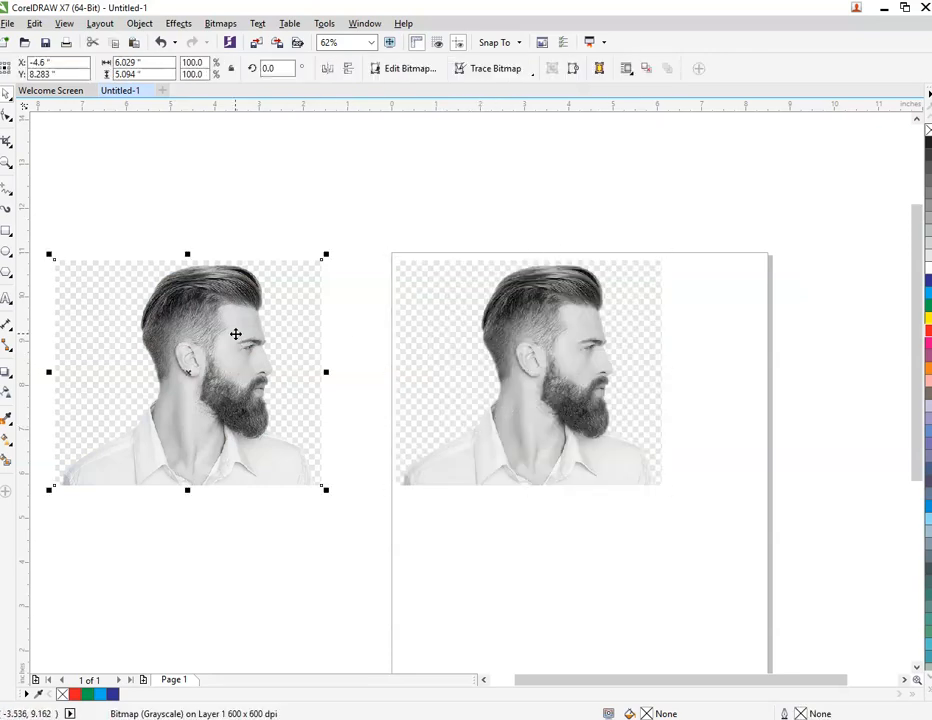
key("ctrl+z")
- Place a duplicate of the grayscale portrait on the page, level with the original
left_click_drag(227, 333, 541, 391)
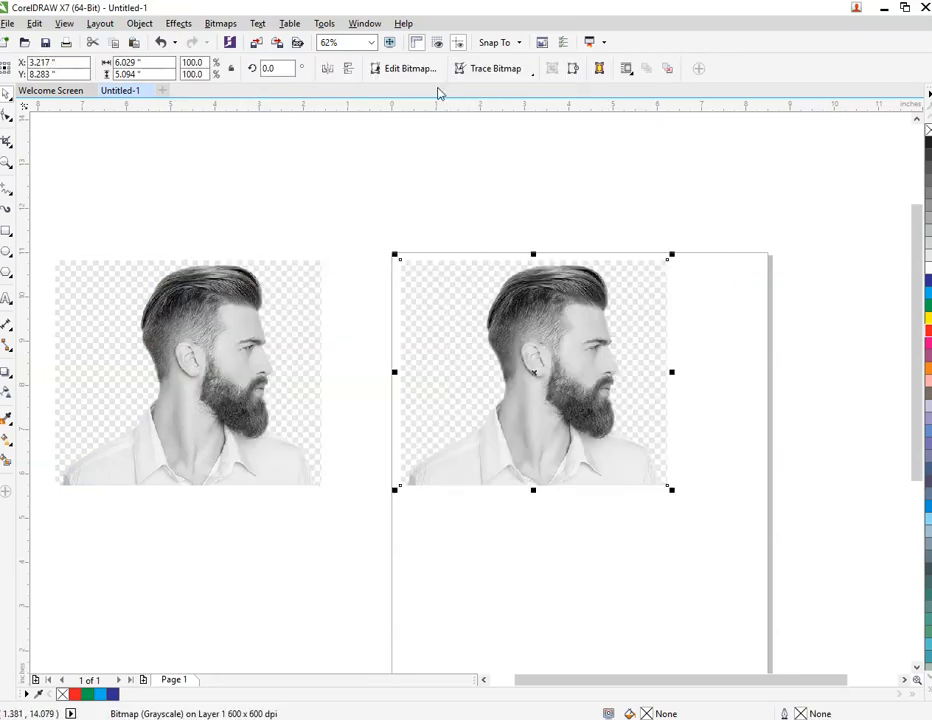
left_click(223, 24)
left_click(466, 173)
- Add the artistic text "C TRL + B" below the portraits and enlarge it
left_click(6, 299)
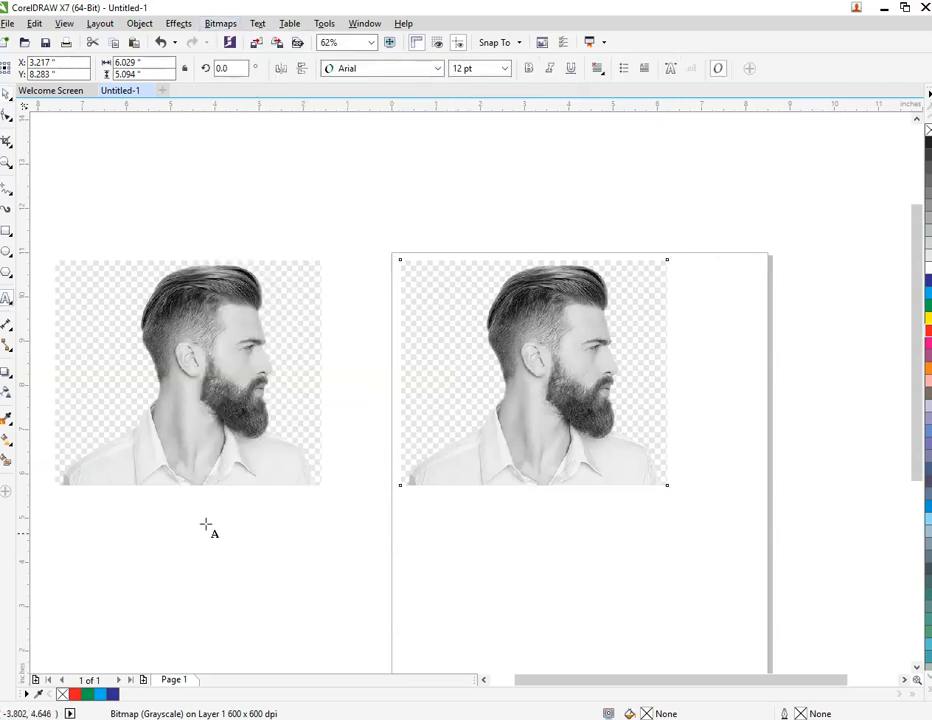
left_click(289, 566)
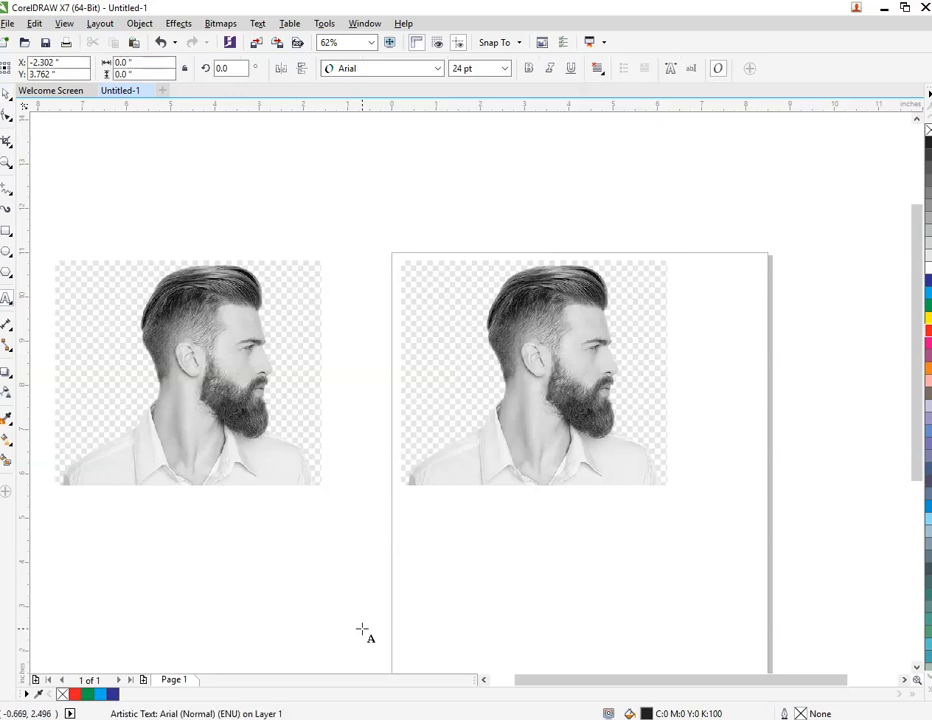
type("C TRL + B")
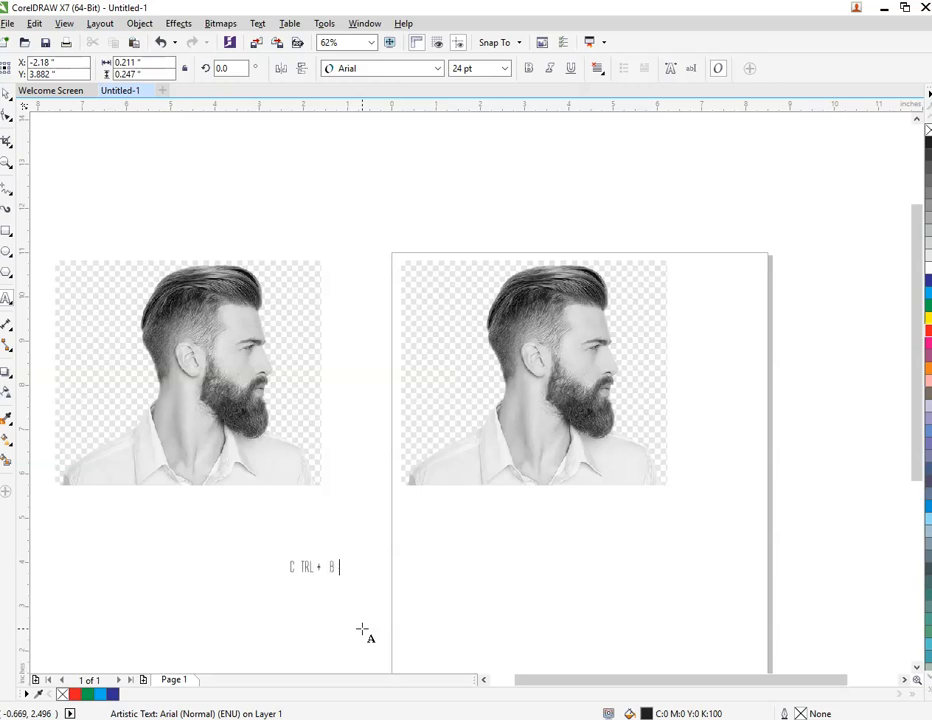
key("ctrl+space")
left_click_drag(340, 586, 434, 660)
- Adjust the portrait copy on the page to brightness -70, contrast 75 and intensity 66
left_click(560, 421)
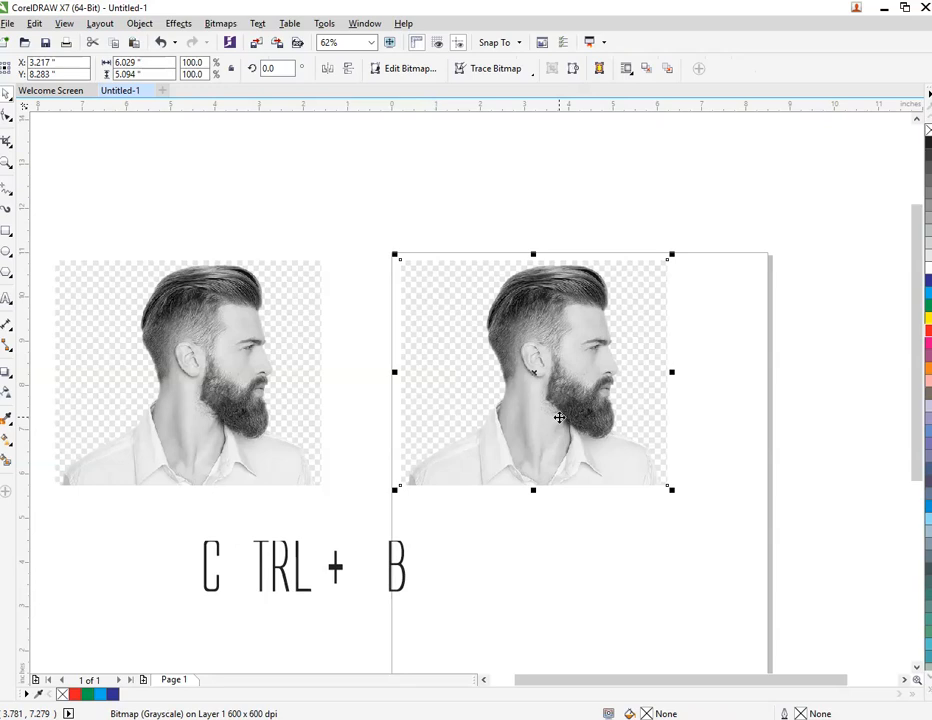
key("ctrl+b")
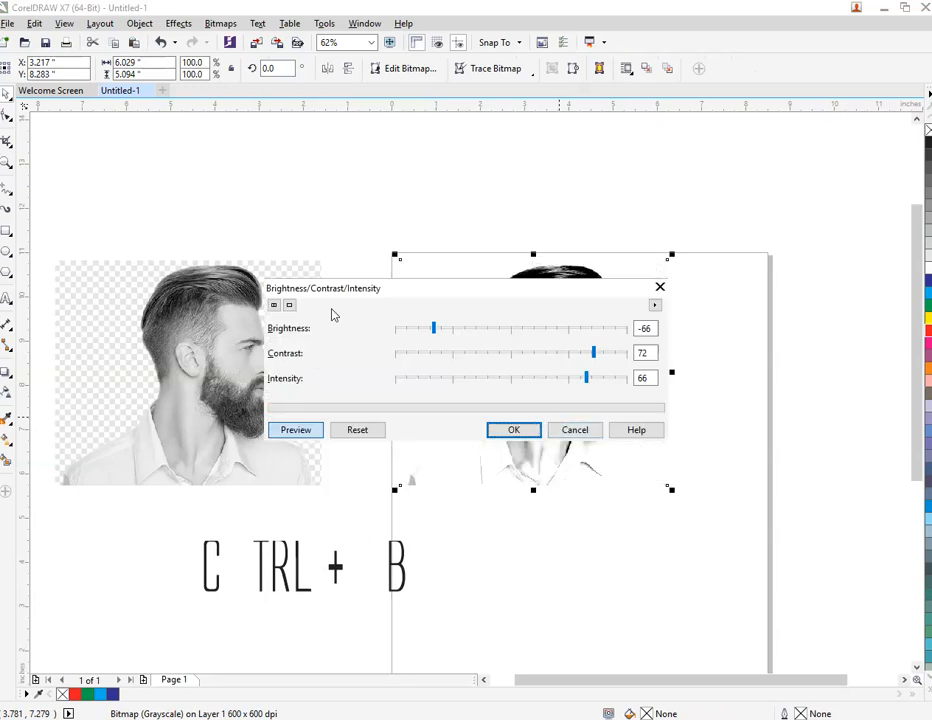
left_click_drag(490, 291, 283, 157)
left_click_drag(226, 204, 227, 204)
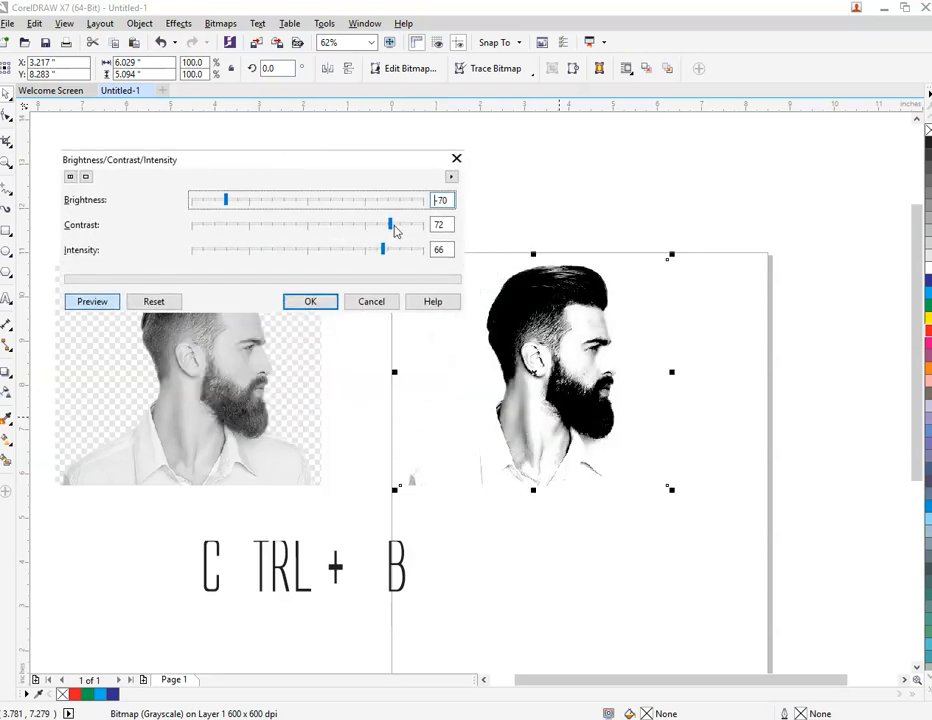
left_click_drag(394, 230, 396, 231)
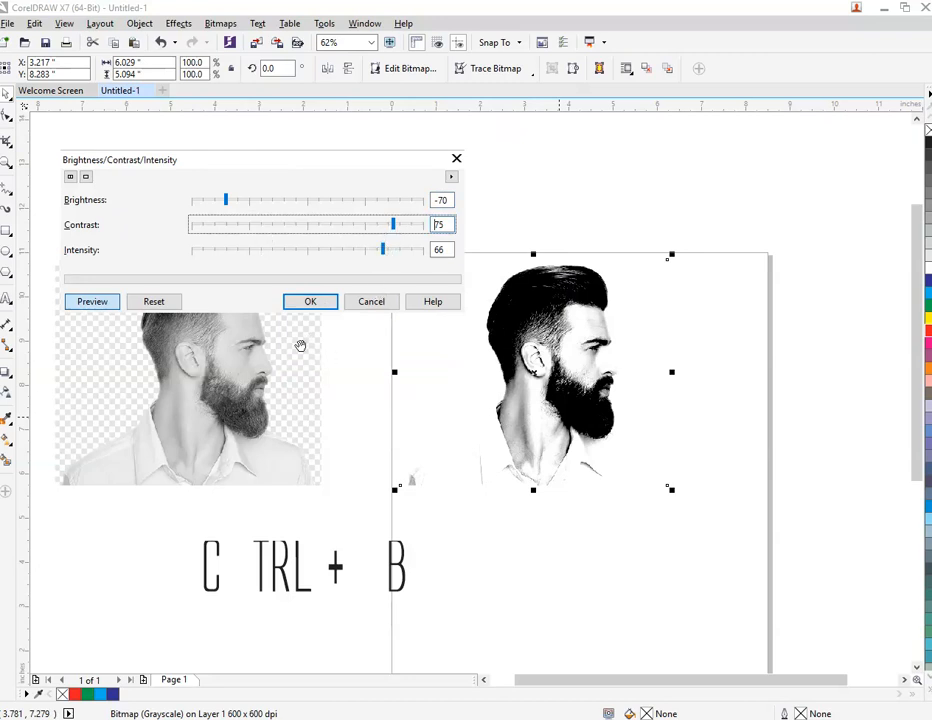
left_click(321, 304)
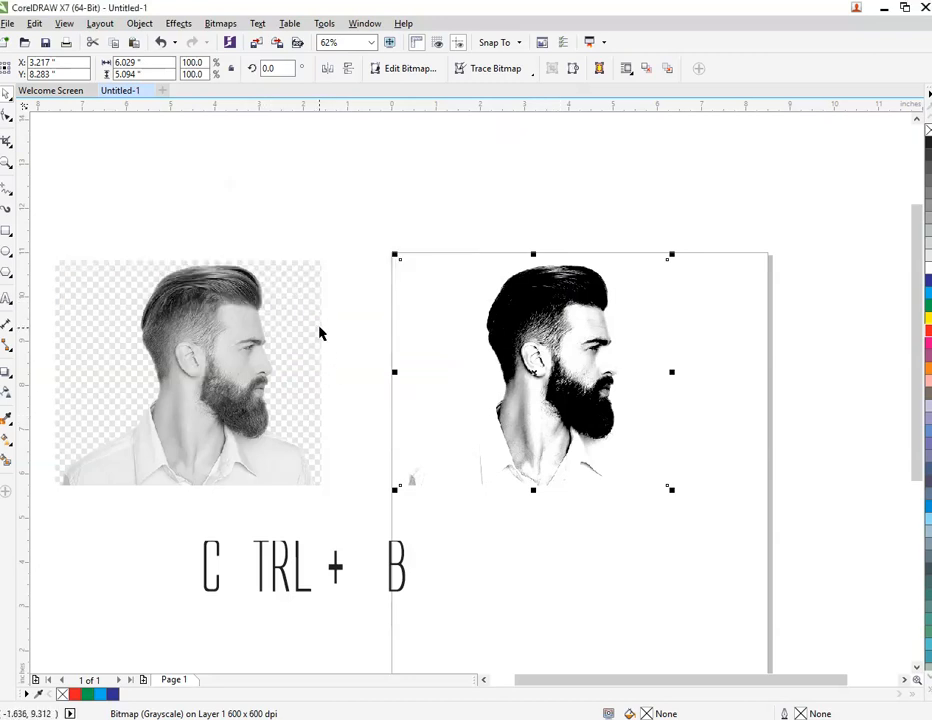
- Delete the "C TRL + B" text below the portraits
left_click(400, 567)
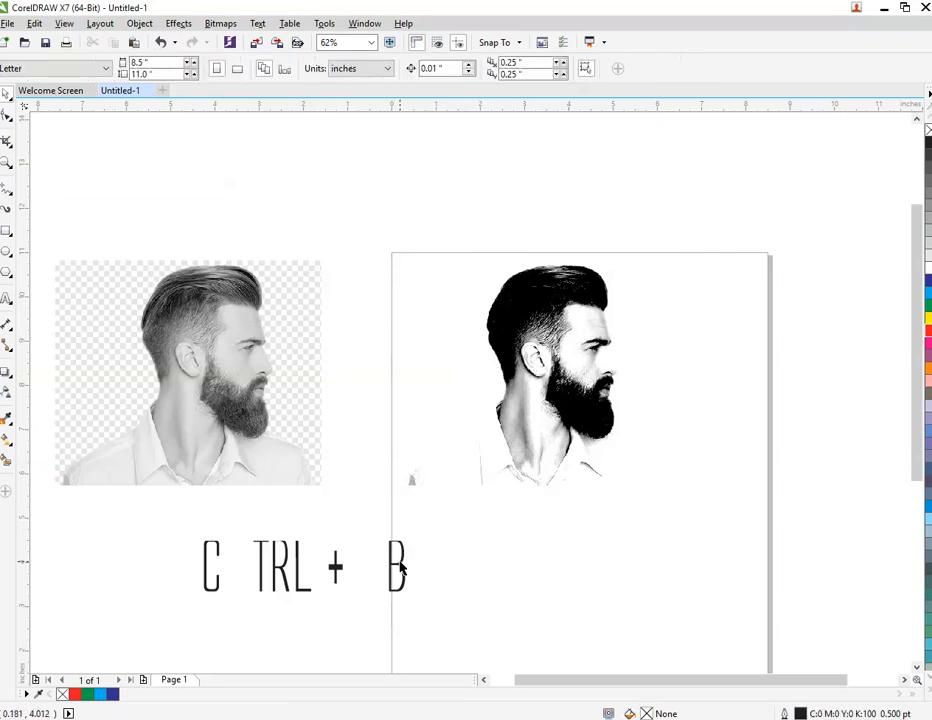
left_click(400, 576)
key("Delete")
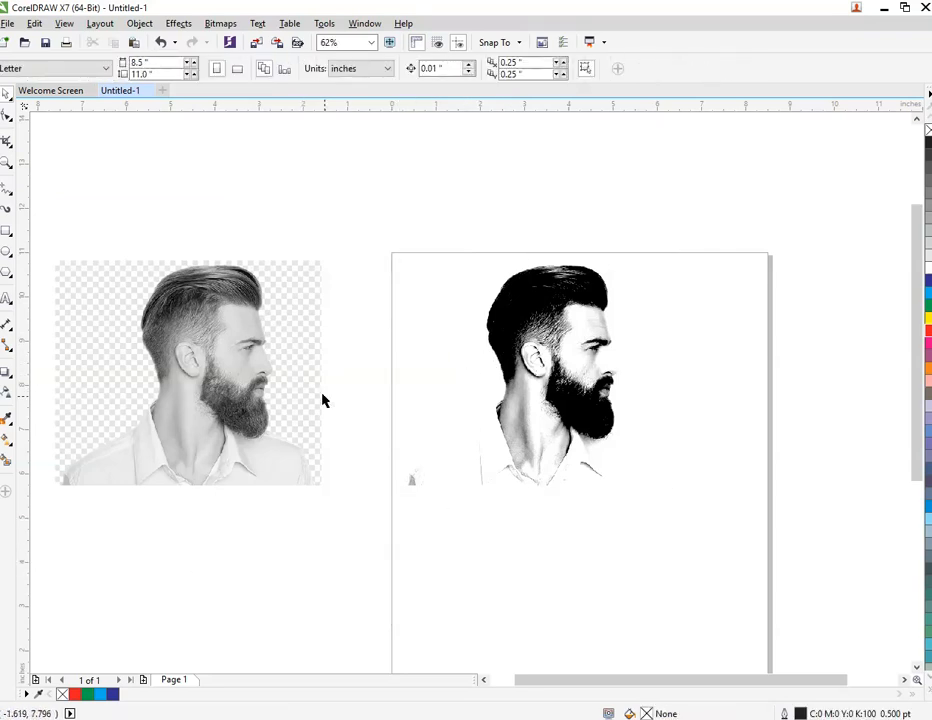
- Move both portraits off the page, stacking the high-contrast copy above the plain grayscale one
left_click(536, 382)
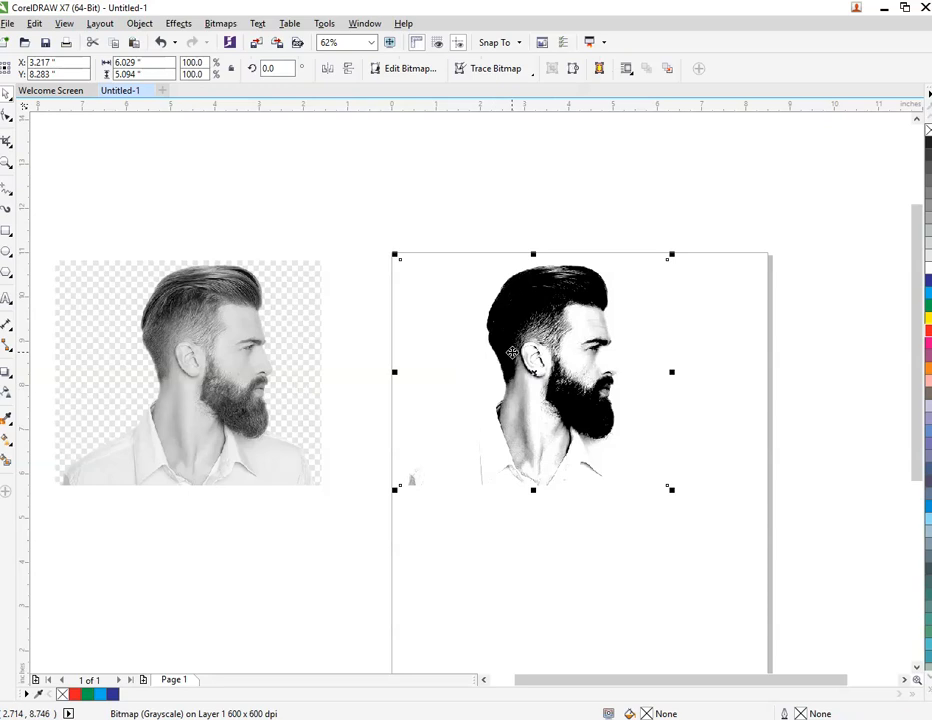
left_click_drag(512, 353, 418, 277)
left_click_drag(152, 356, 164, 508)
left_click_drag(438, 262, 231, 236)
key("Escape")
- Draw a rectangle about 9.83 by 6.77 inches over the upper page, fill it green, and shift it to span the page width
left_click(6, 231)
mouse_move(410, 251)
left_mouse_down()
mouse_move(745, 504)
mouse_move(830, 551)
mouse_move(847, 549)
left_mouse_up()
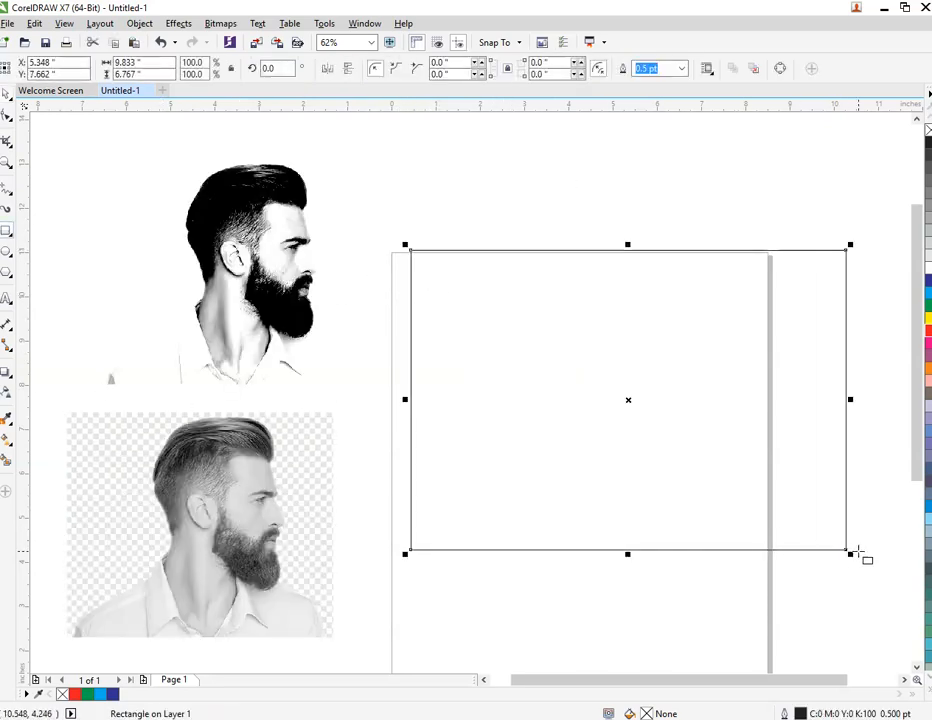
left_click(927, 306)
left_click(714, 277)
left_click_drag(707, 358, 659, 364)
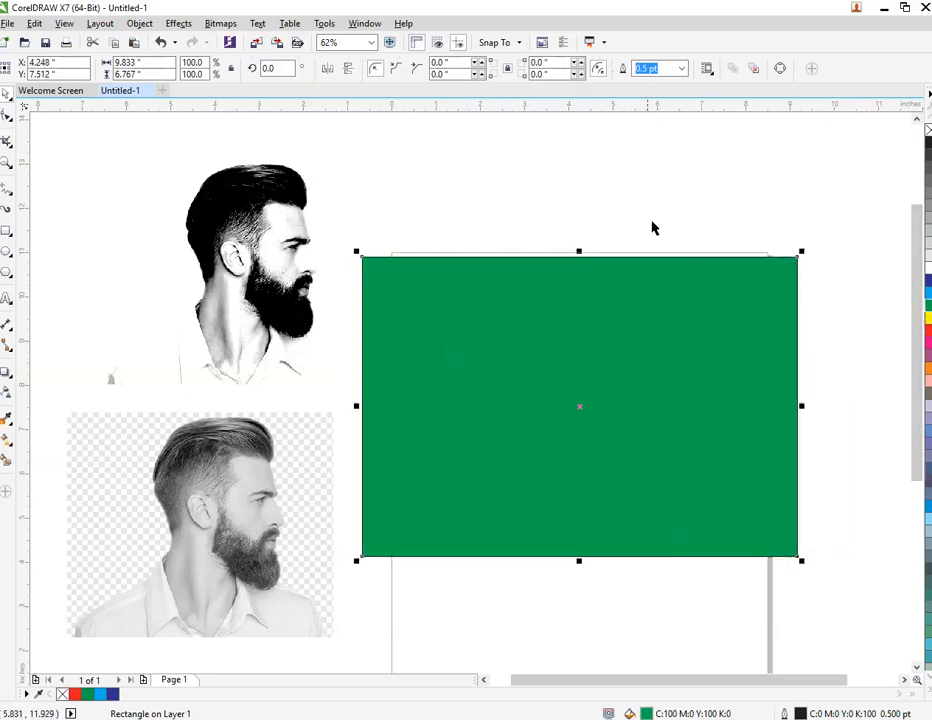
- Move the high-contrast portrait onto the green rectangle and bring it to the front
left_click(651, 225)
left_click_drag(285, 218, 614, 350)
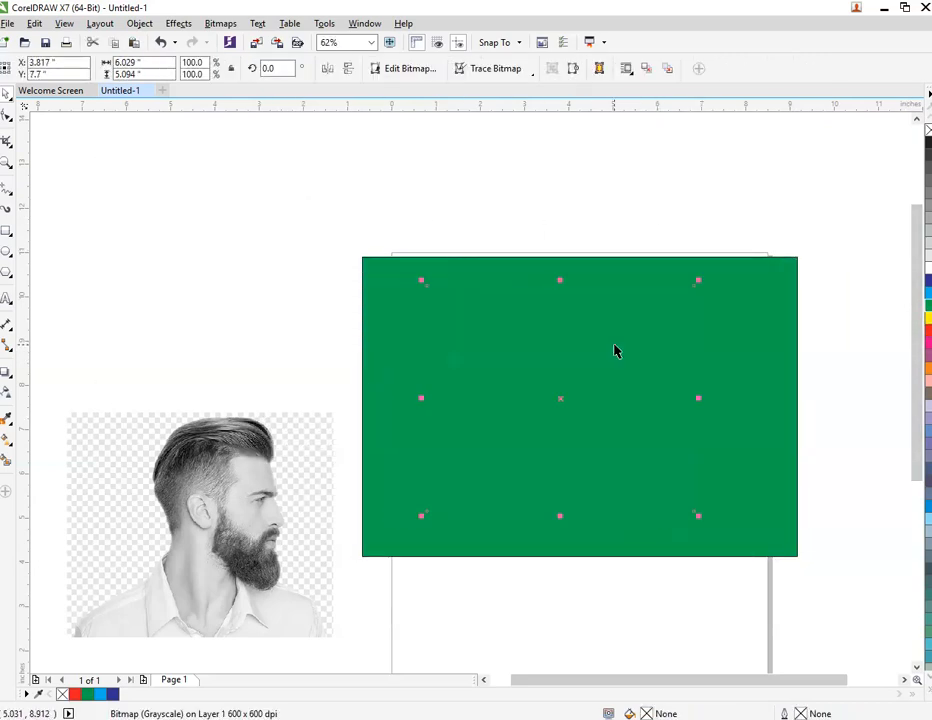
key("shift+Page_Up")
left_click(808, 415)
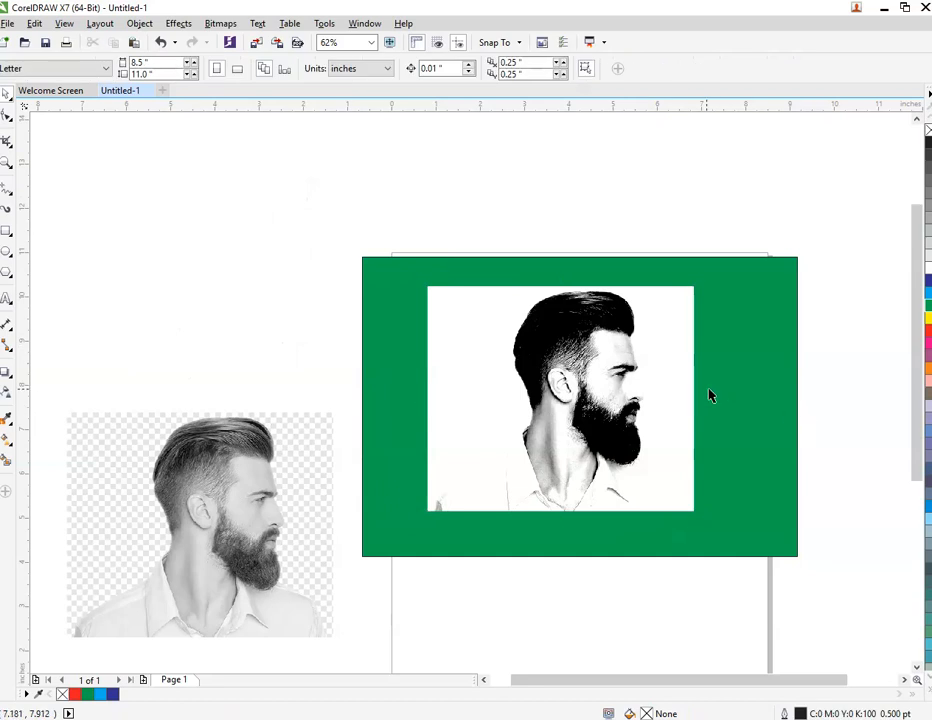
- Shift the high-contrast portrait to the rectangle's left side and scale it down to 84%
left_click(630, 378)
left_click_drag(619, 368, 539, 368)
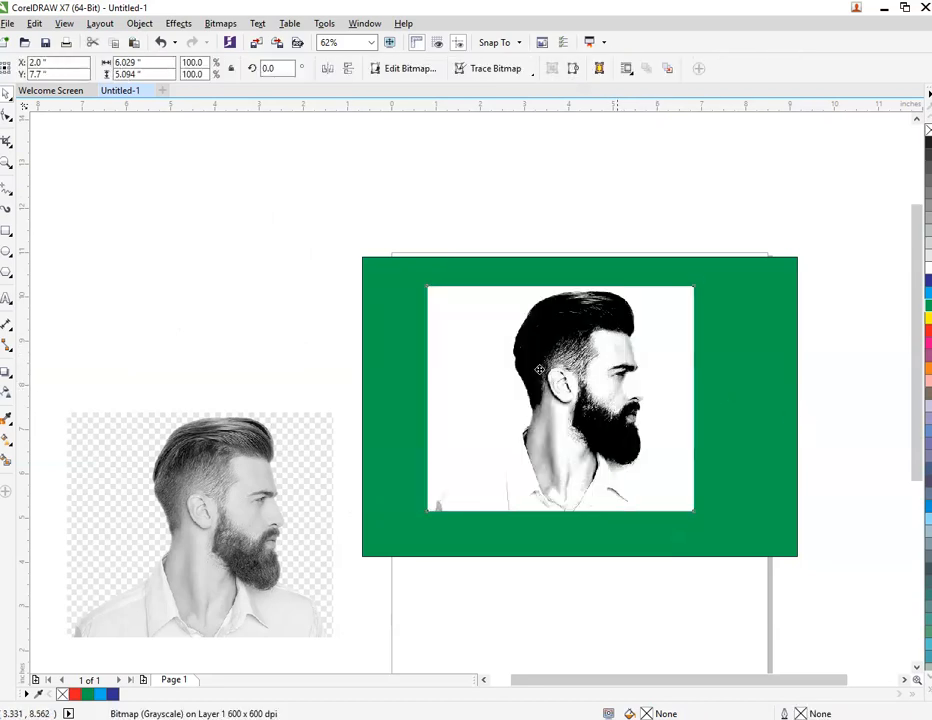
left_click_drag(617, 281, 597, 297)
- Hide the white areas of the high-contrast portrait with a Bitmap Color Mask at tolerance 100, sampling white and accepting the softmask replacement
left_click(220, 23)
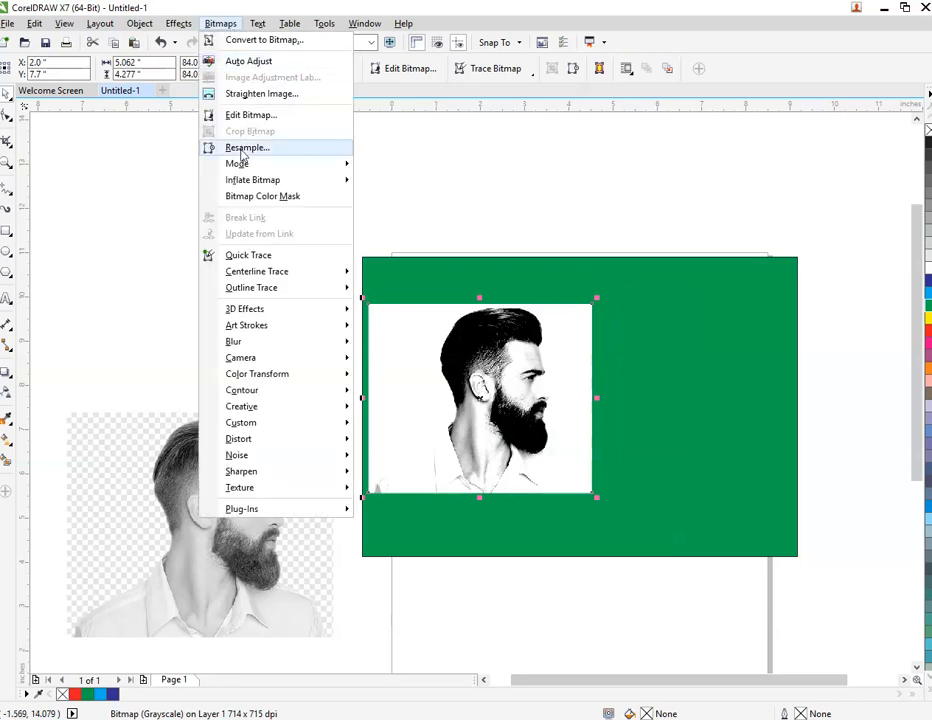
left_click(214, 199)
scroll(464, 375, "up", 3)
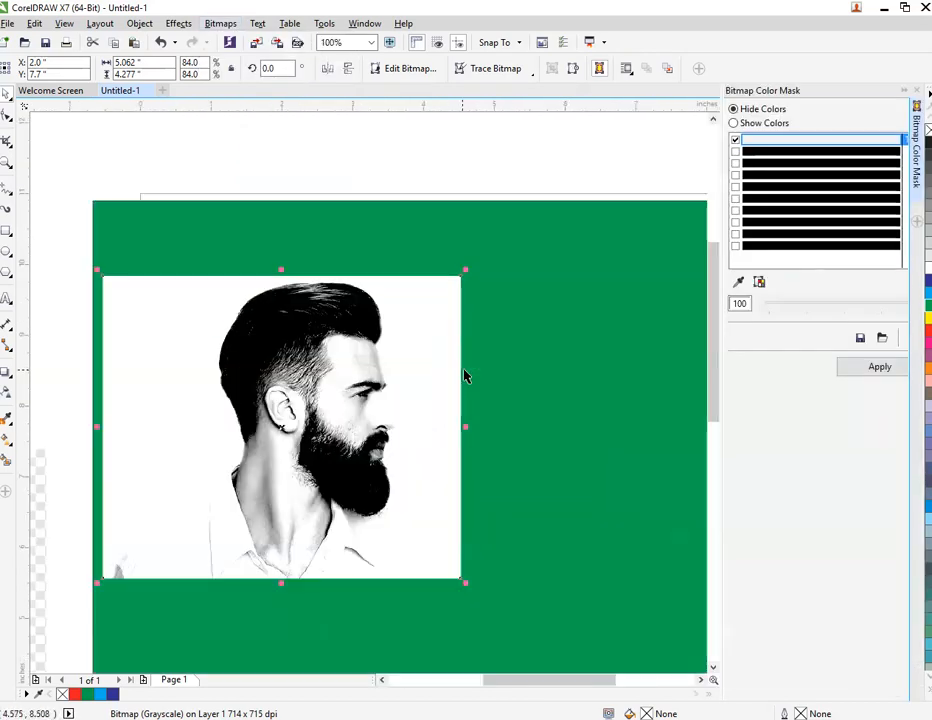
left_click(740, 284)
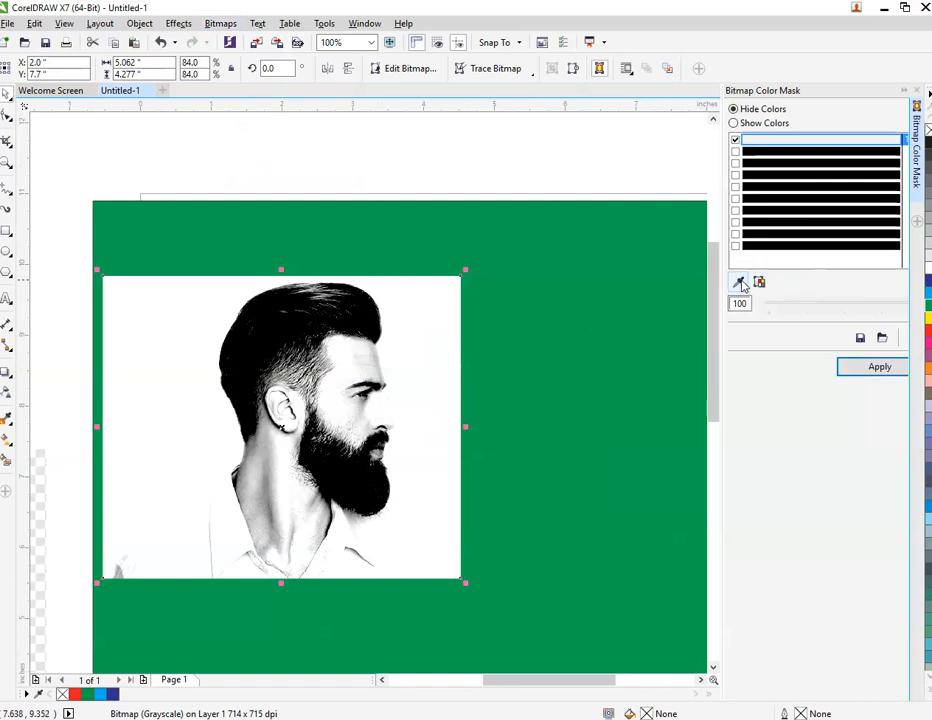
left_click(454, 301)
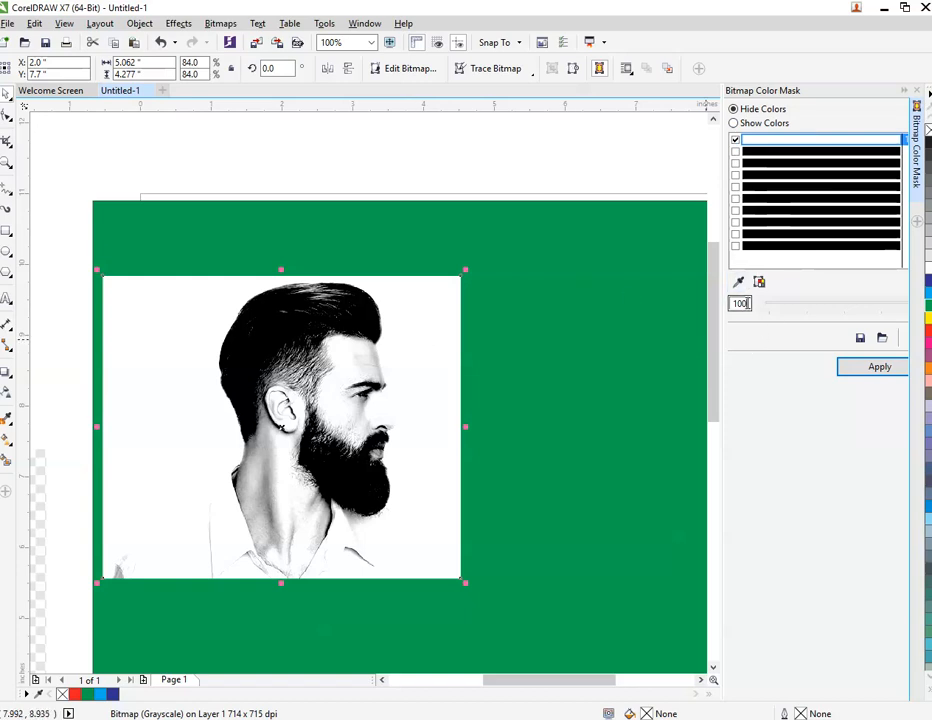
double_click(741, 303)
type("1")
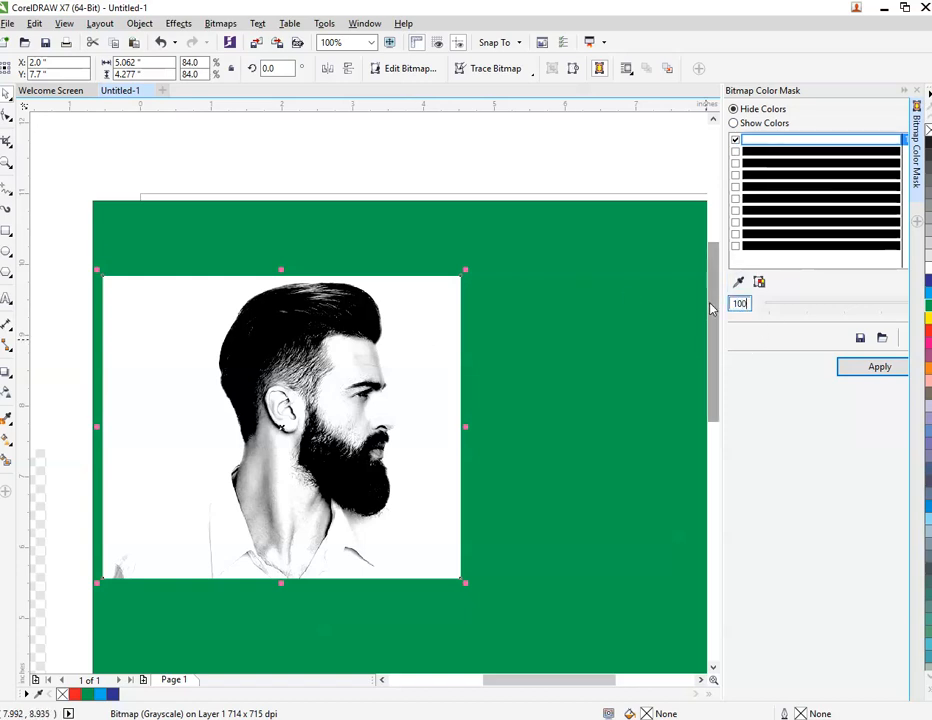
left_click(870, 372)
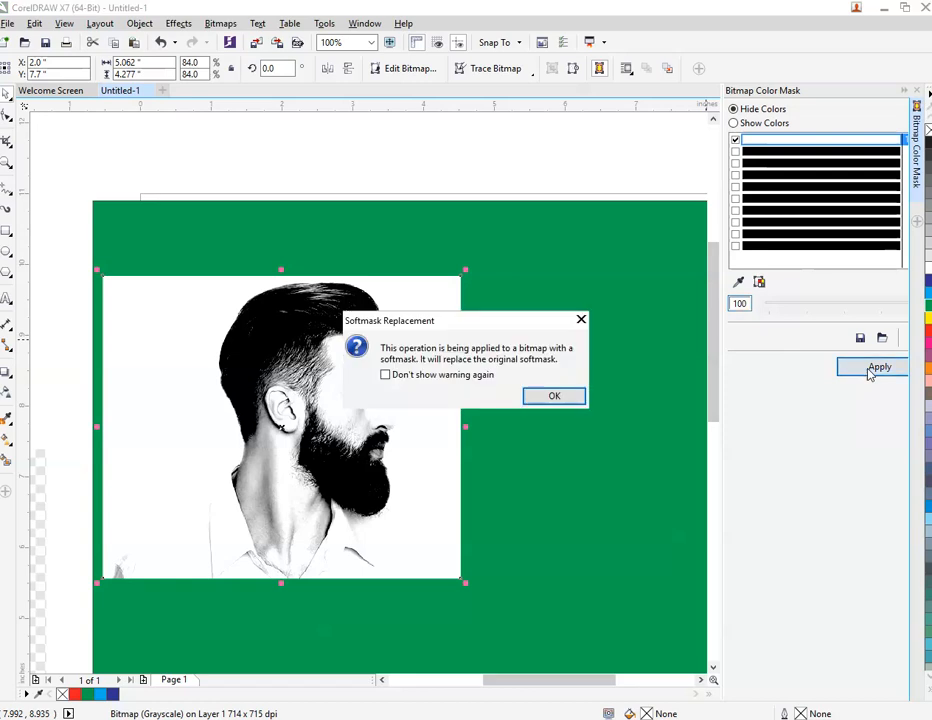
left_click(578, 396)
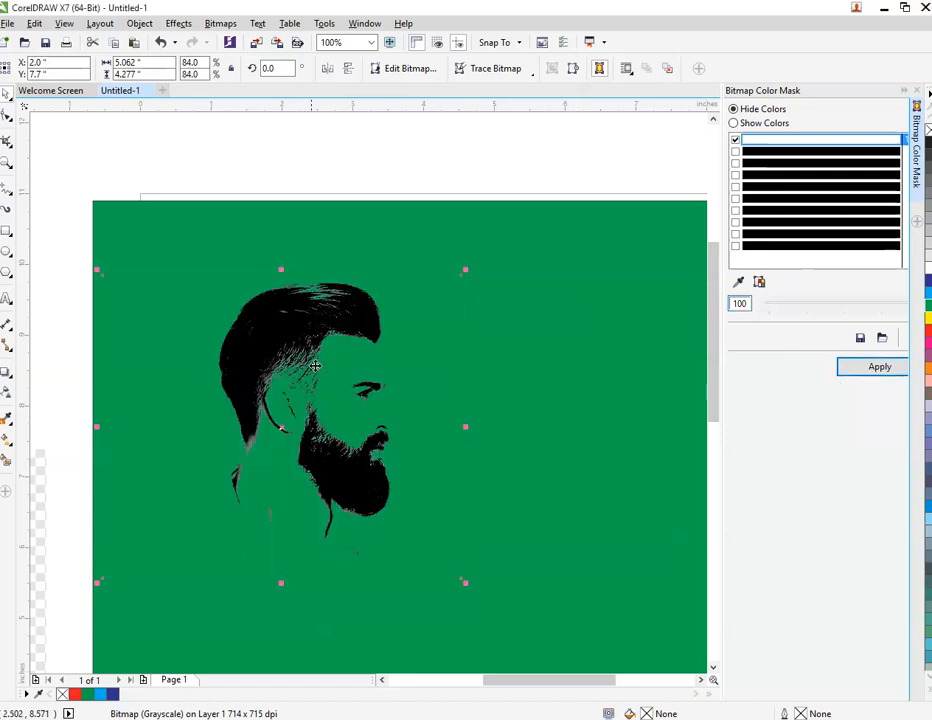
scroll(453, 356, "down", 2)
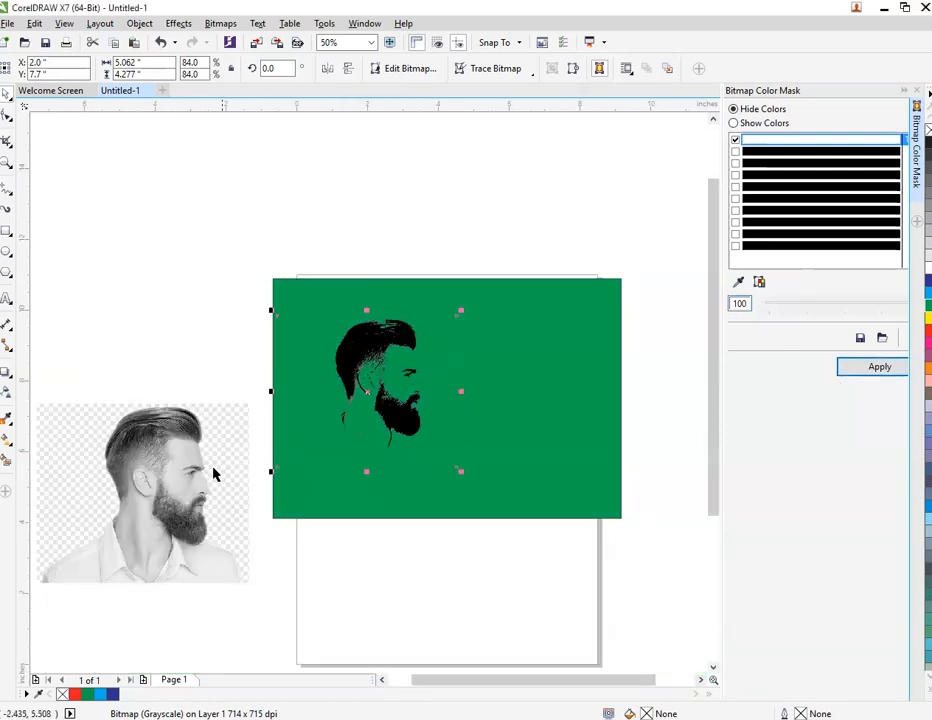
- Close the Bitmap Color Mask docker and keep the masked portrait selected on the green rectangle
scroll(371, 377, "up", 2)
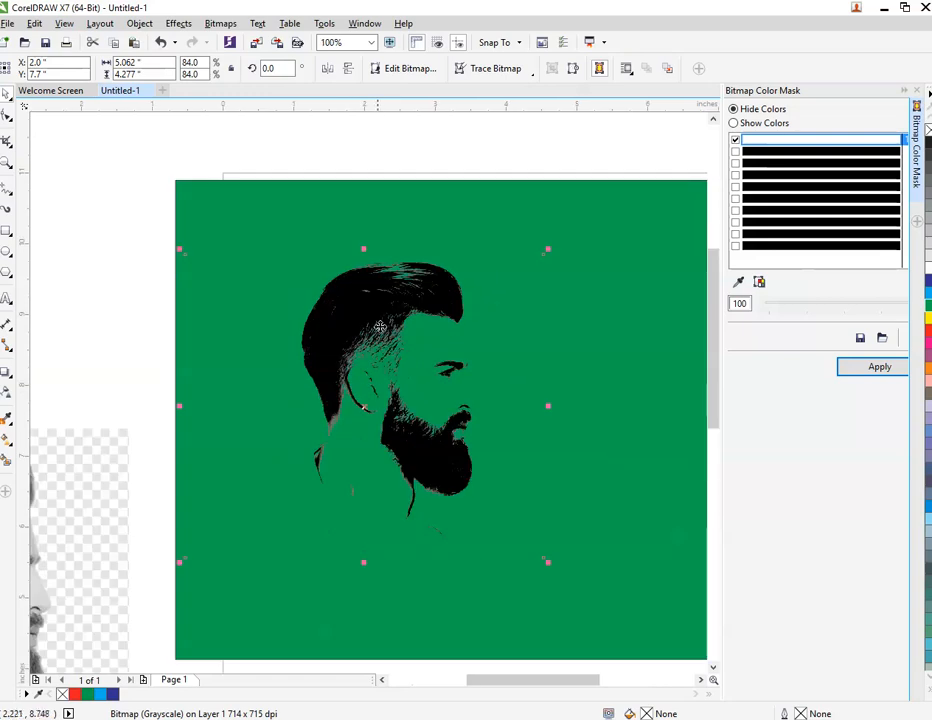
left_click(916, 90)
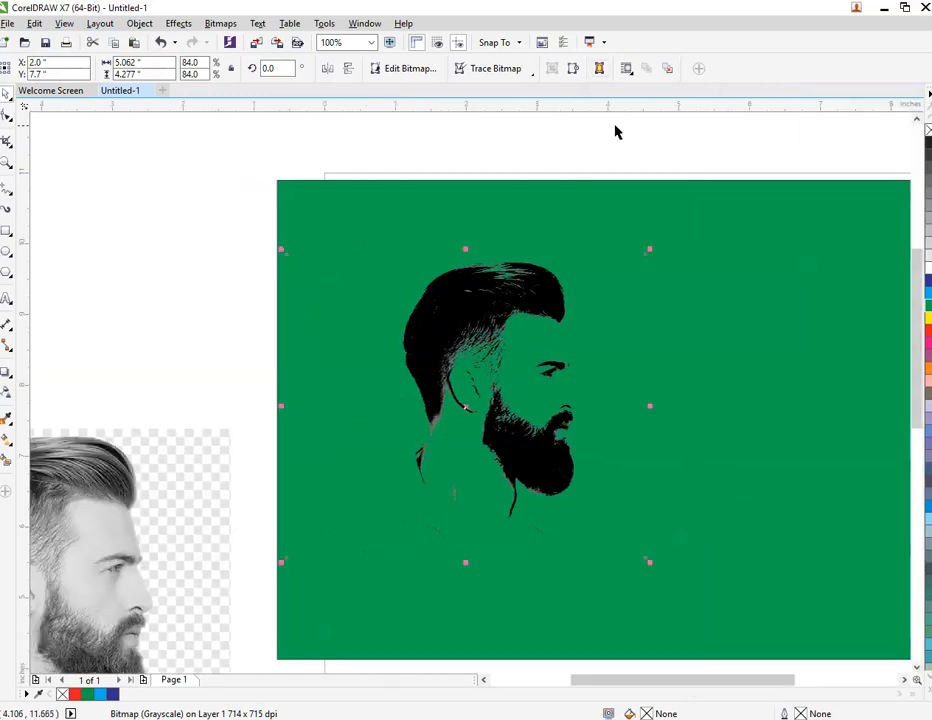
left_click(587, 148)
left_click(485, 308)
- Outline-trace the masked portrait as a Detailed logo, accepting the bitmap reduction and setting the trace detail to minimum
left_click(229, 24)
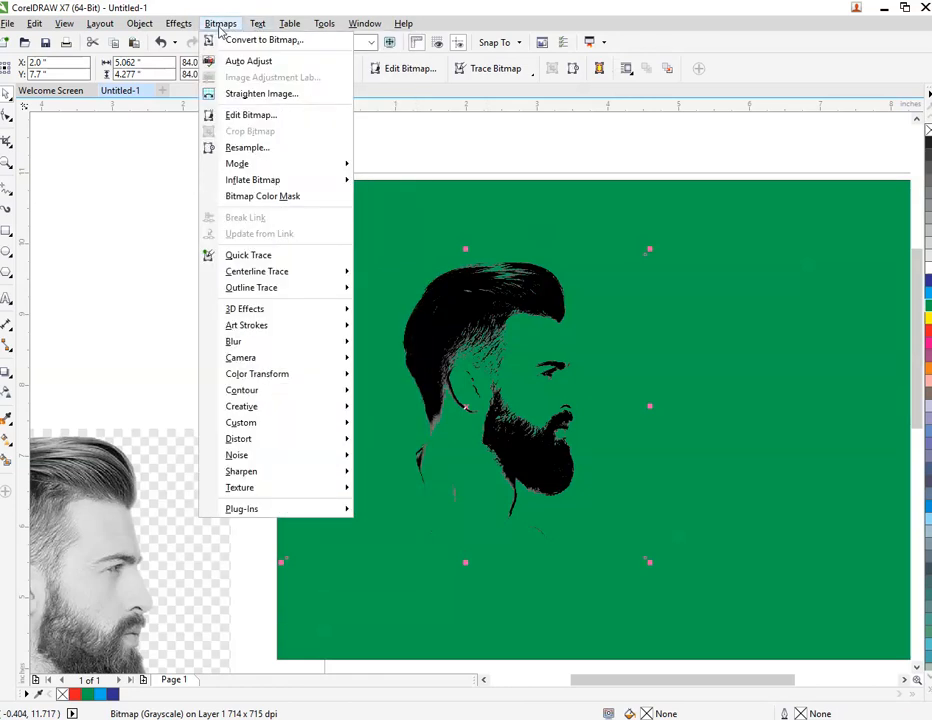
left_click(656, 175)
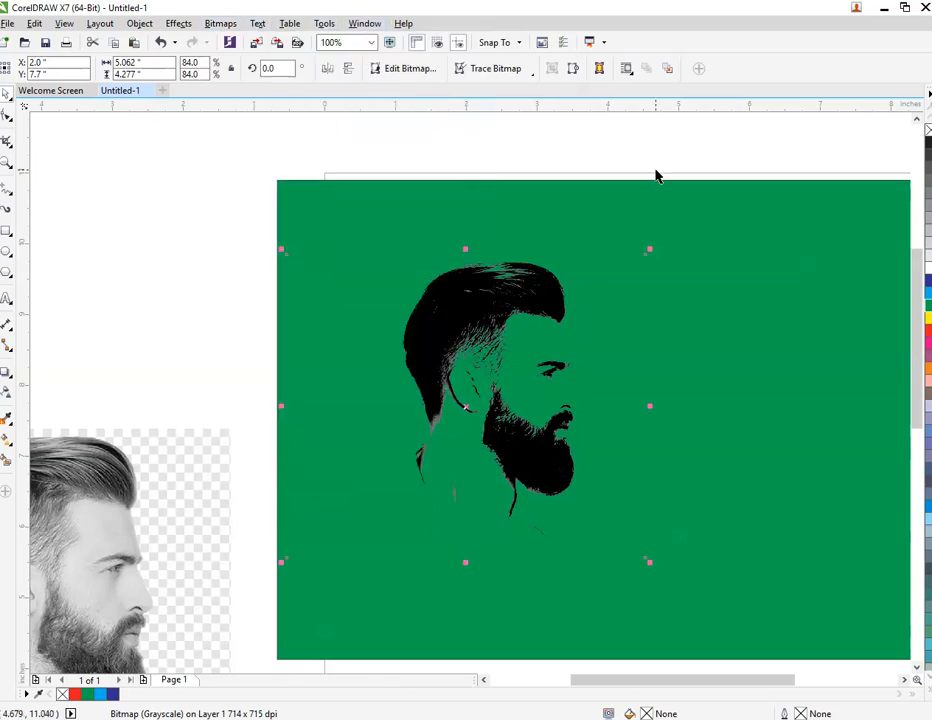
left_click(514, 71)
mouse_move(507, 122)
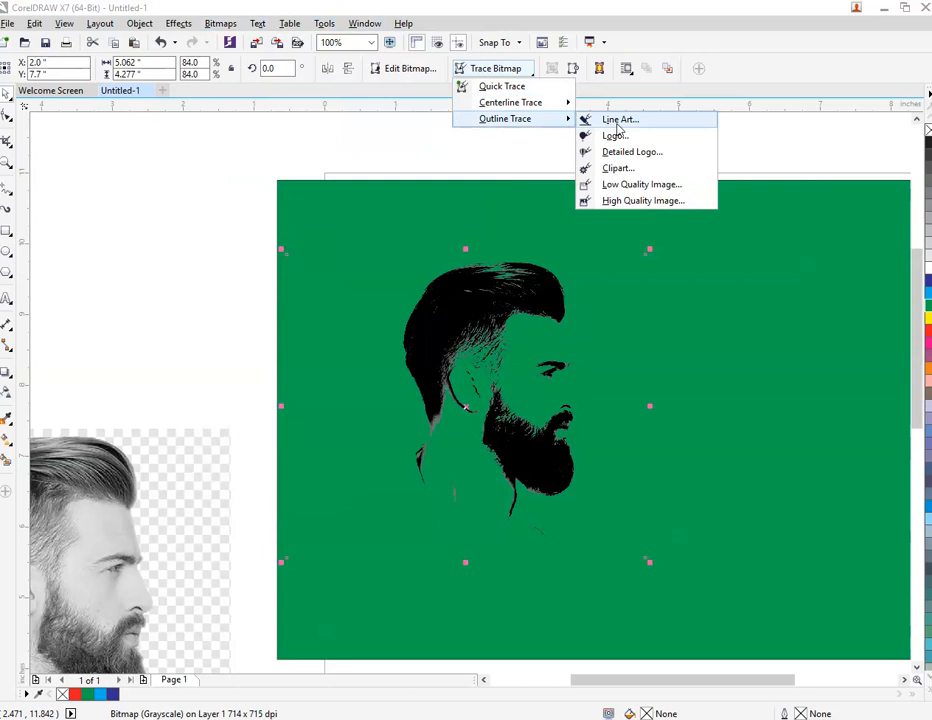
left_click(632, 152)
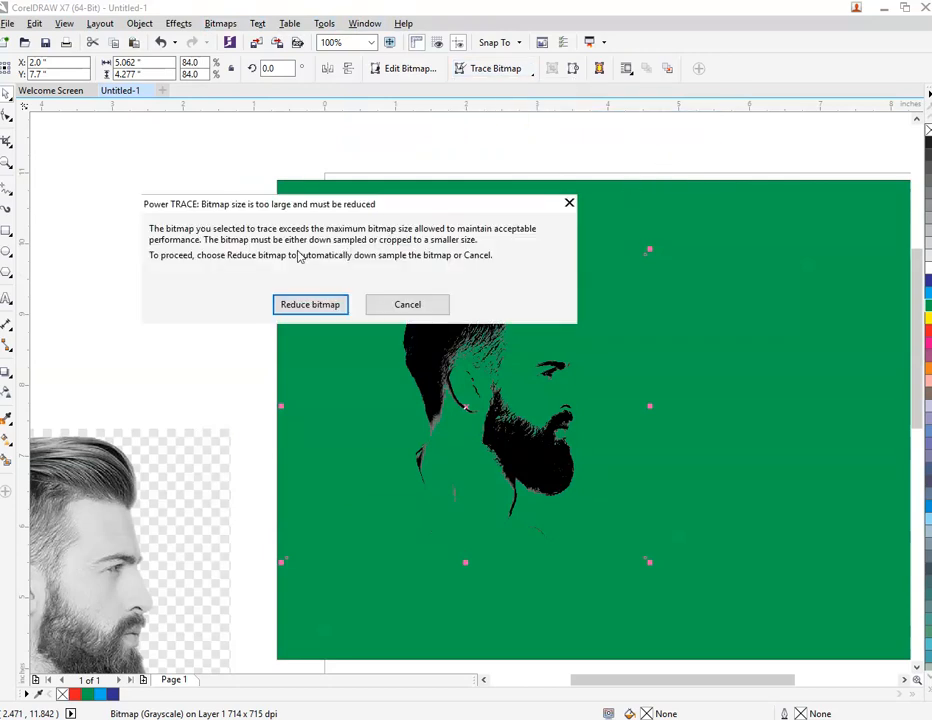
left_click(311, 306)
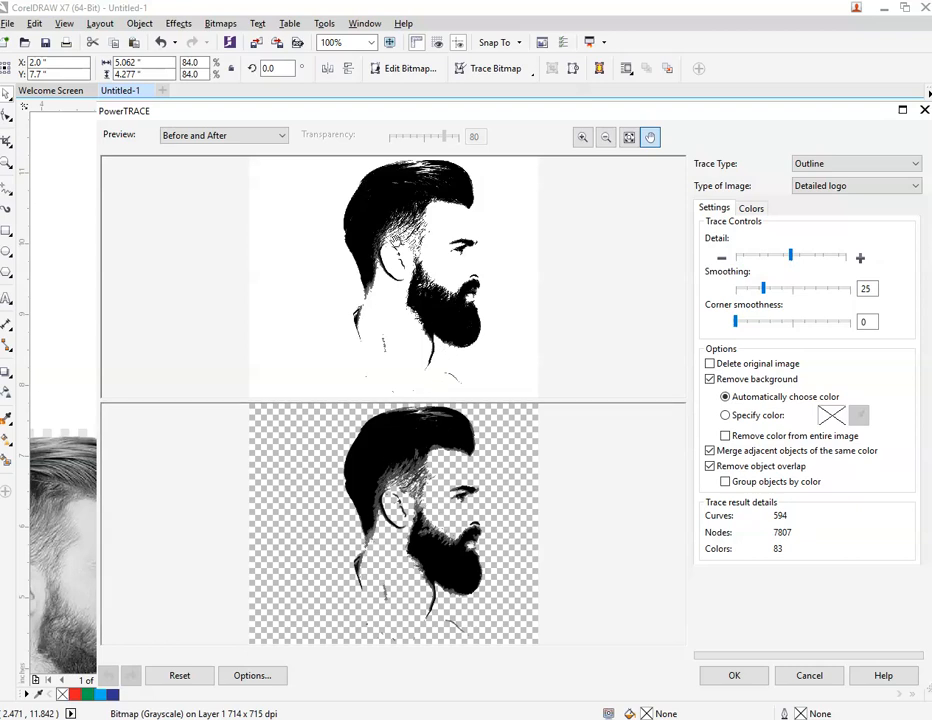
left_click_drag(791, 258, 706, 270)
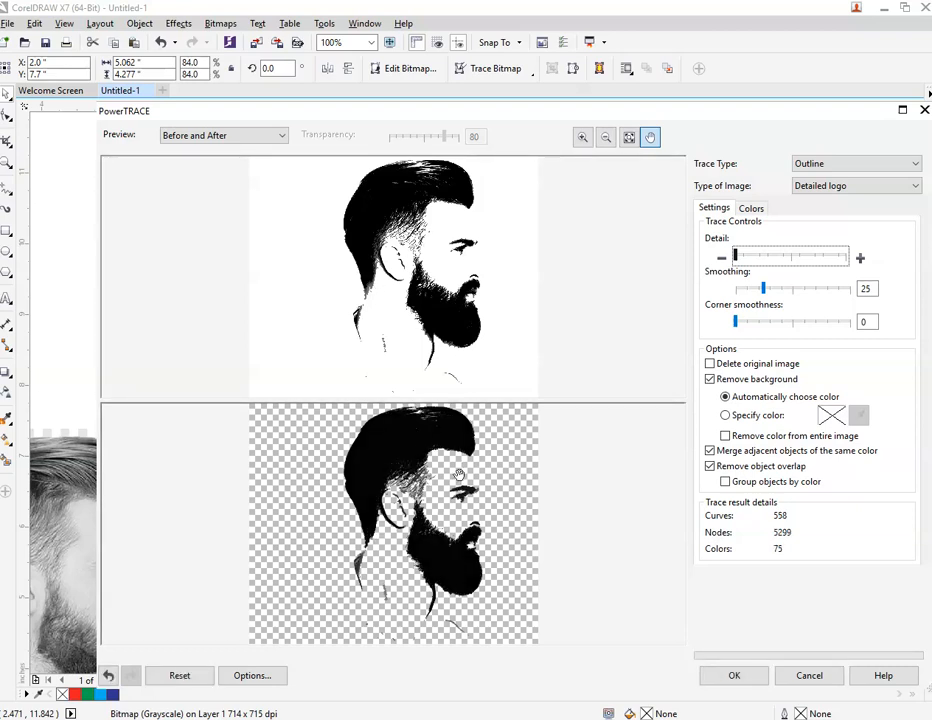
left_click(735, 679)
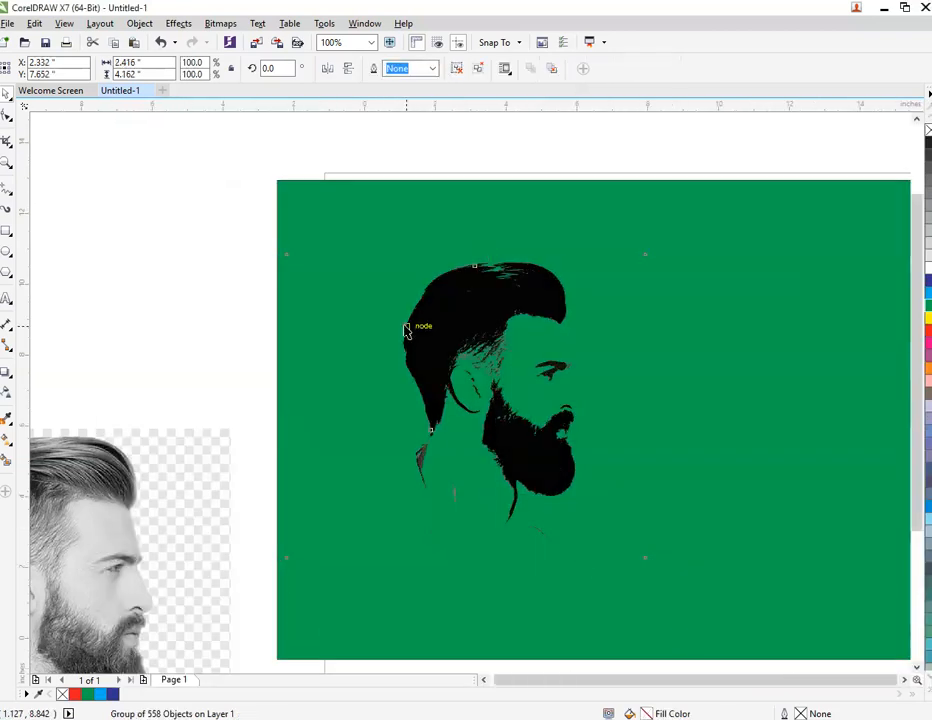
- Move the traced silhouette to the right side of the green rectangle and shift the masked bitmap slightly left
scroll(405, 327, "down", 1)
scroll(533, 343, "up", 1)
left_click_drag(337, 302, 661, 308)
mouse_move(329, 277)
left_mouse_down()
mouse_move(279, 289)
mouse_move(275, 277)
left_mouse_up()
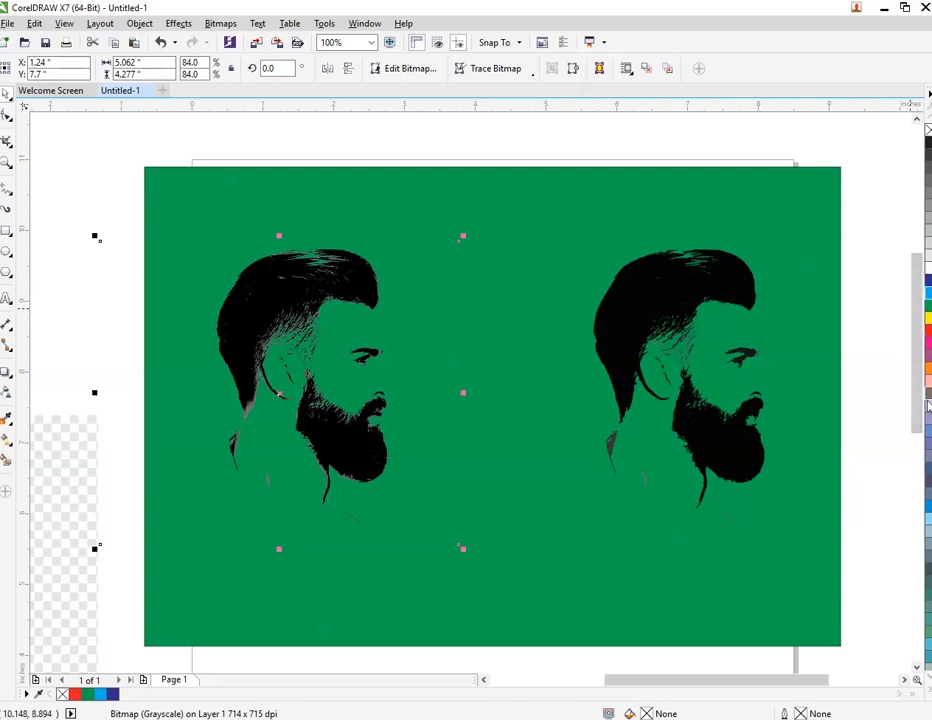
- Try several fill colours on the traced silhouette, settle on yellow, and move it closer to the black portrait
left_click(752, 408)
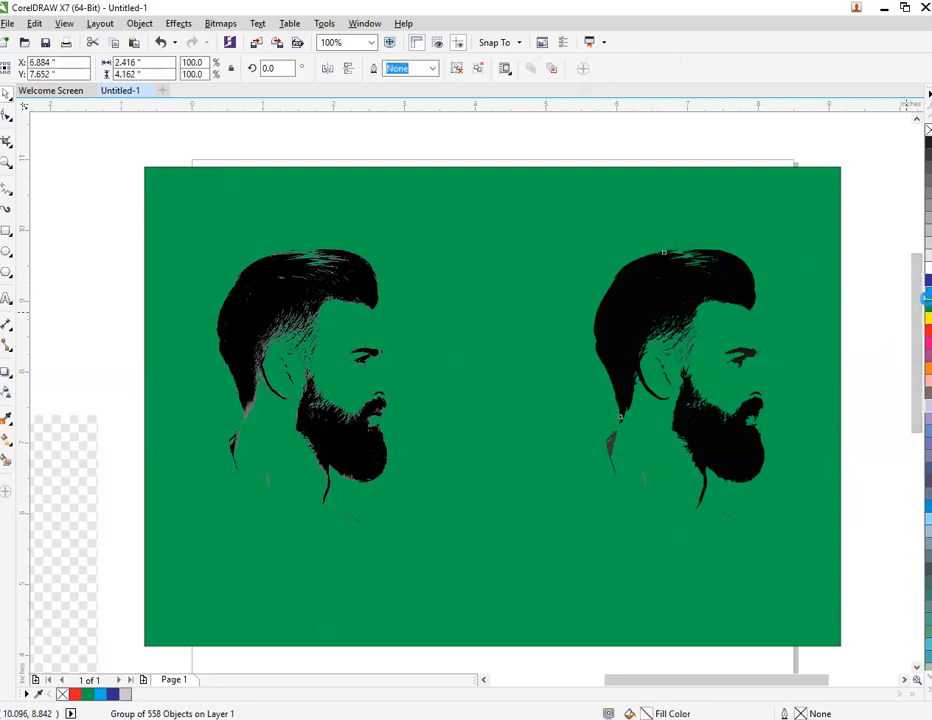
left_click(927, 296)
left_click(928, 318)
left_click(928, 356)
left_click(928, 405)
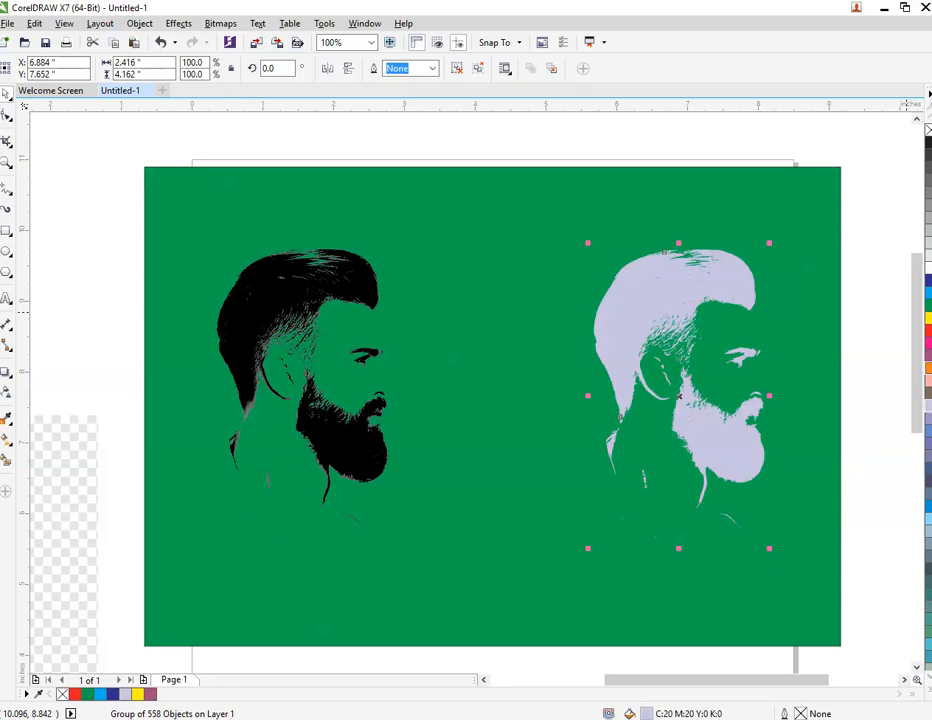
left_click(928, 318)
left_click_drag(686, 316, 591, 295)
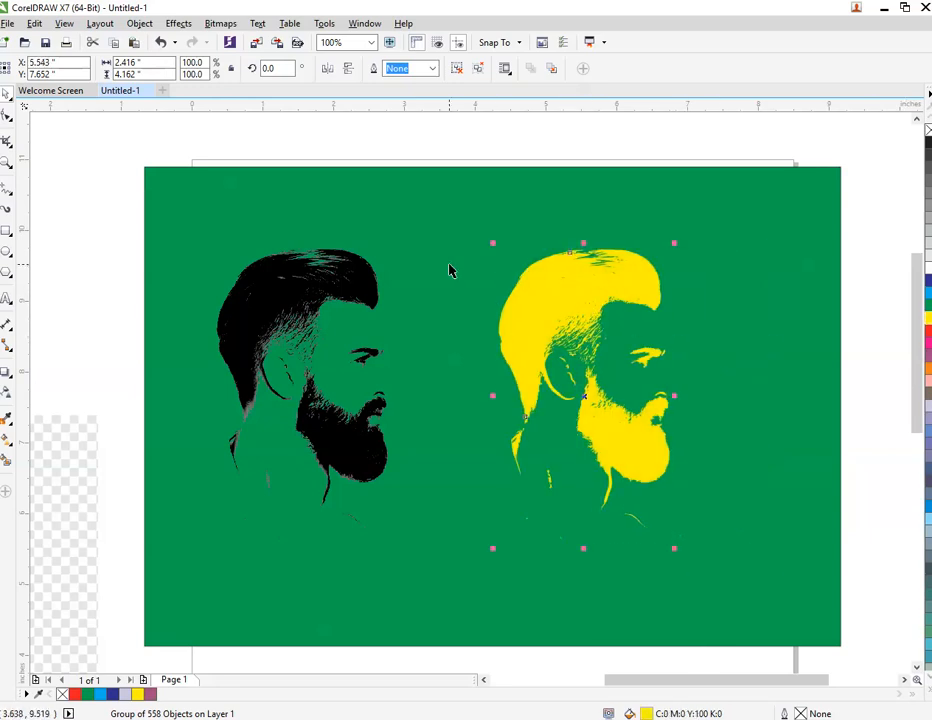
scroll(449, 270, "down", 1)
scroll(569, 250, "up", 1)
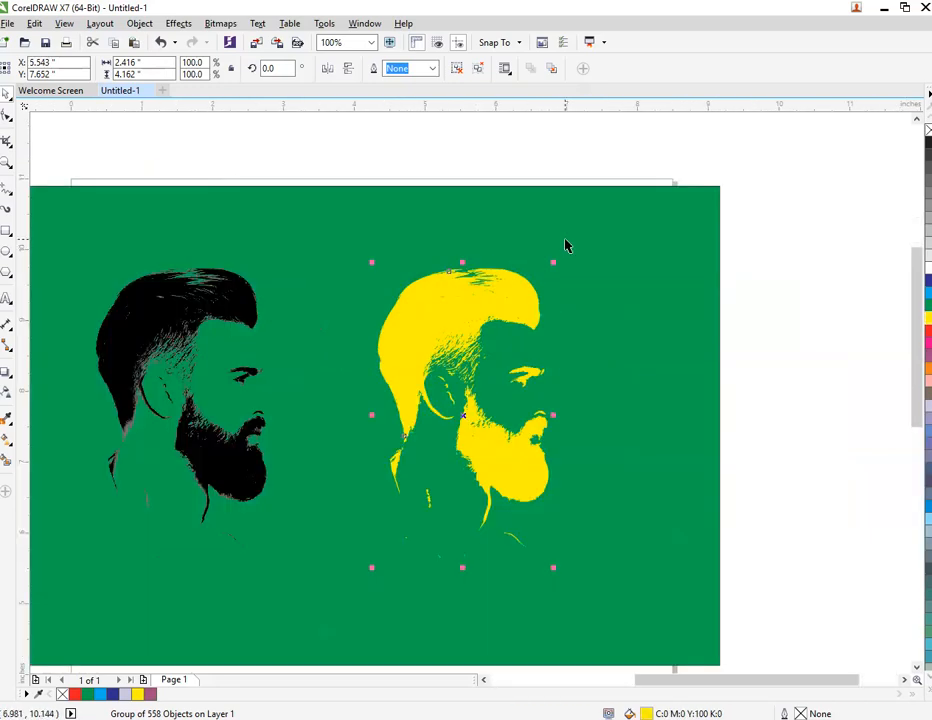
scroll(566, 244, "down", 1)
left_click(728, 306)
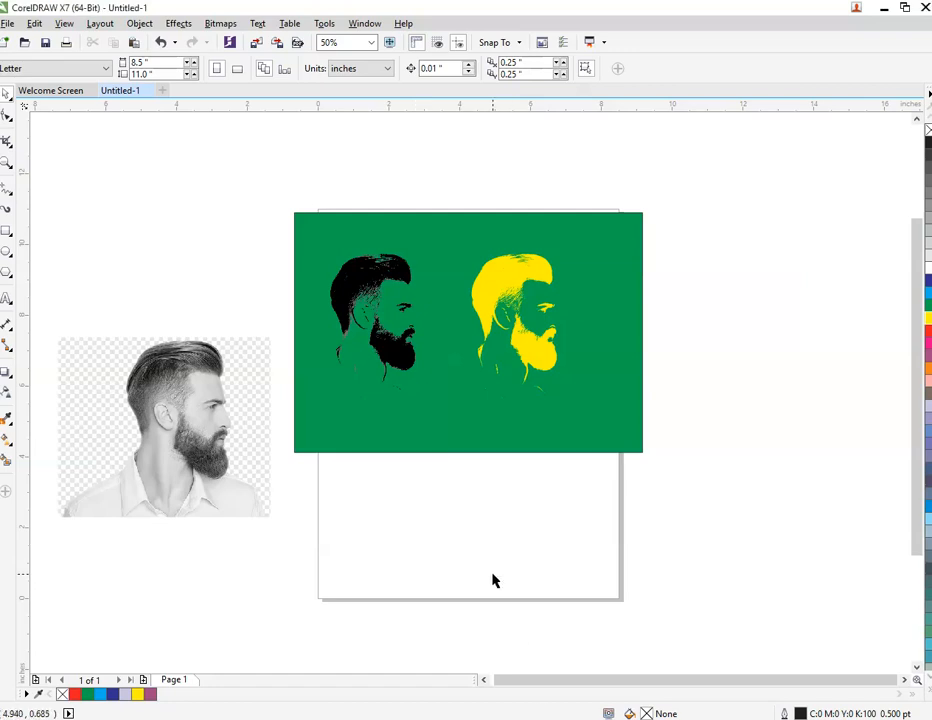
- Paste the copied galaxy image, scale it down to 32%, and place it to the right of the green rectangle
key("ctrl+v")
scroll(674, 258, "down", 1)
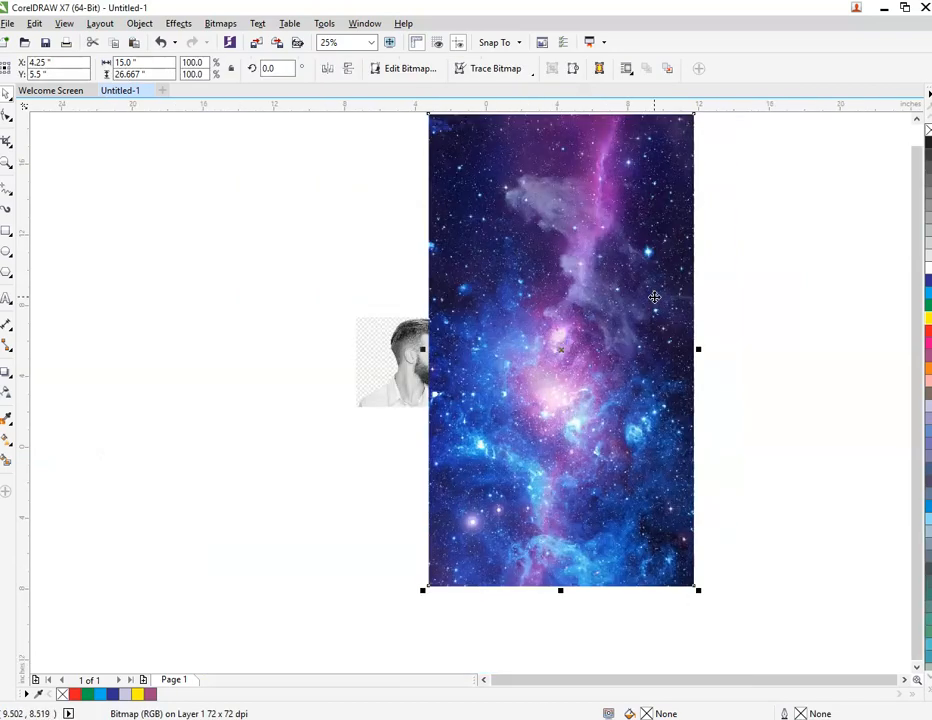
left_click_drag(698, 590, 657, 487)
scroll(697, 442, "up", 1)
left_click_drag(483, 377, 603, 460)
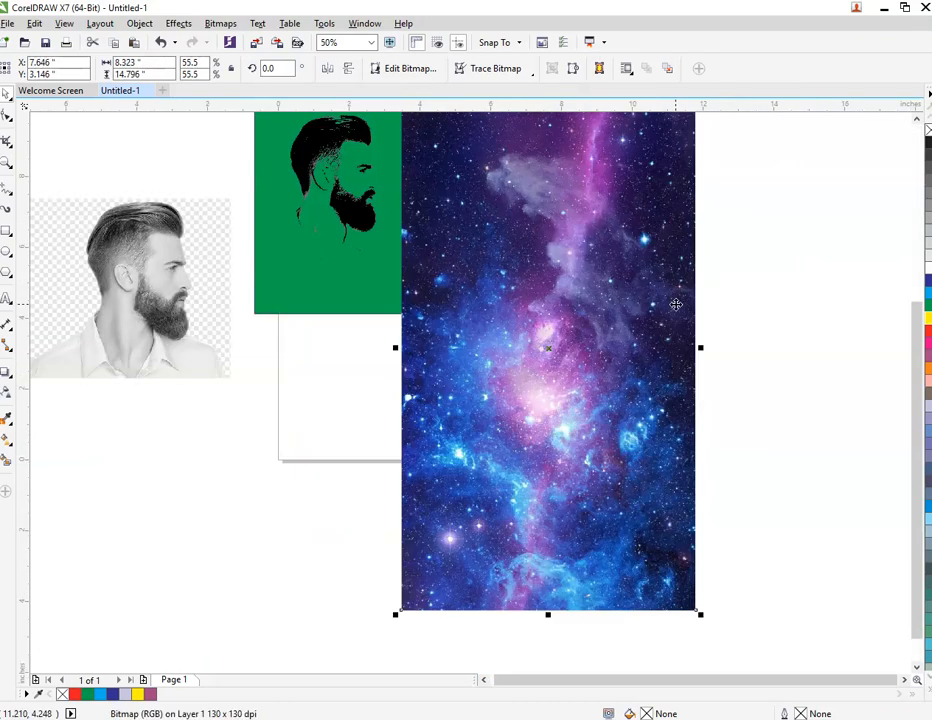
left_click_drag(700, 615, 634, 502)
left_click_drag(581, 271, 695, 238)
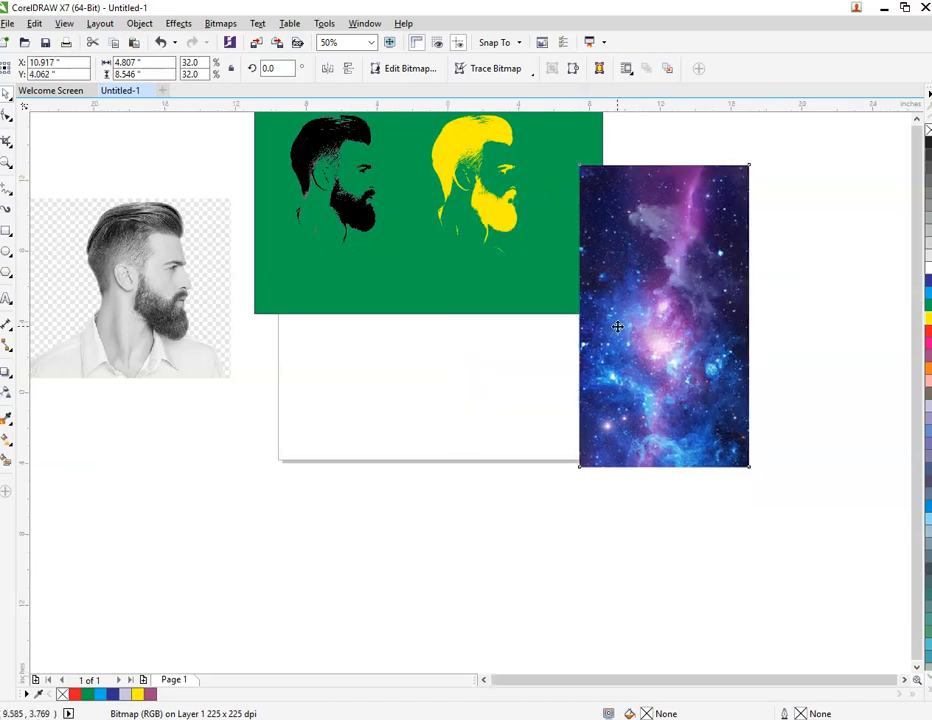
- PowerClip the galaxy image inside the yellow traced silhouette
scroll(621, 324, "down", 2)
scroll(623, 358, "up", 2)
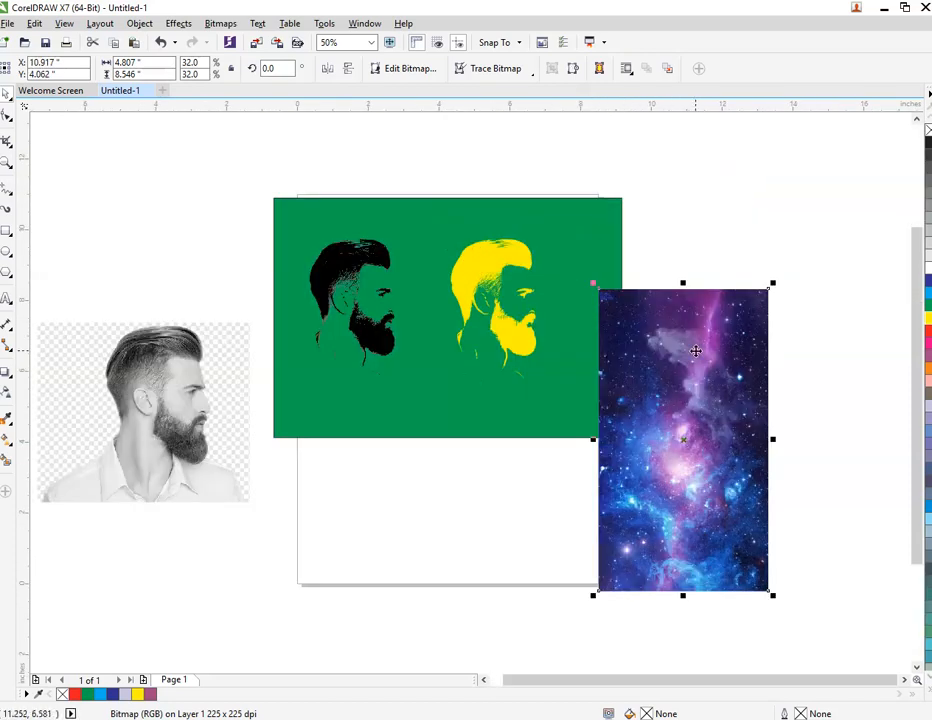
right_click(695, 351)
left_click(750, 316)
left_click(474, 262)
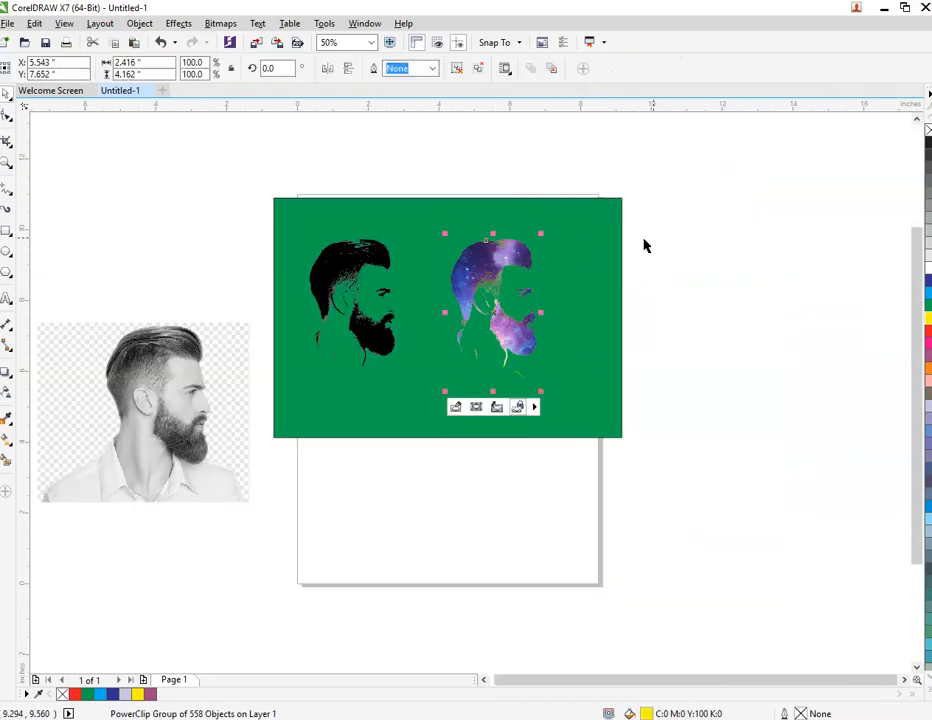
left_click(644, 245)
- Edit the silhouette's PowerClip contents and move the galaxy image to about X 6.58, Y 7.92 inches
scroll(530, 263, "up", 2)
left_click(464, 266)
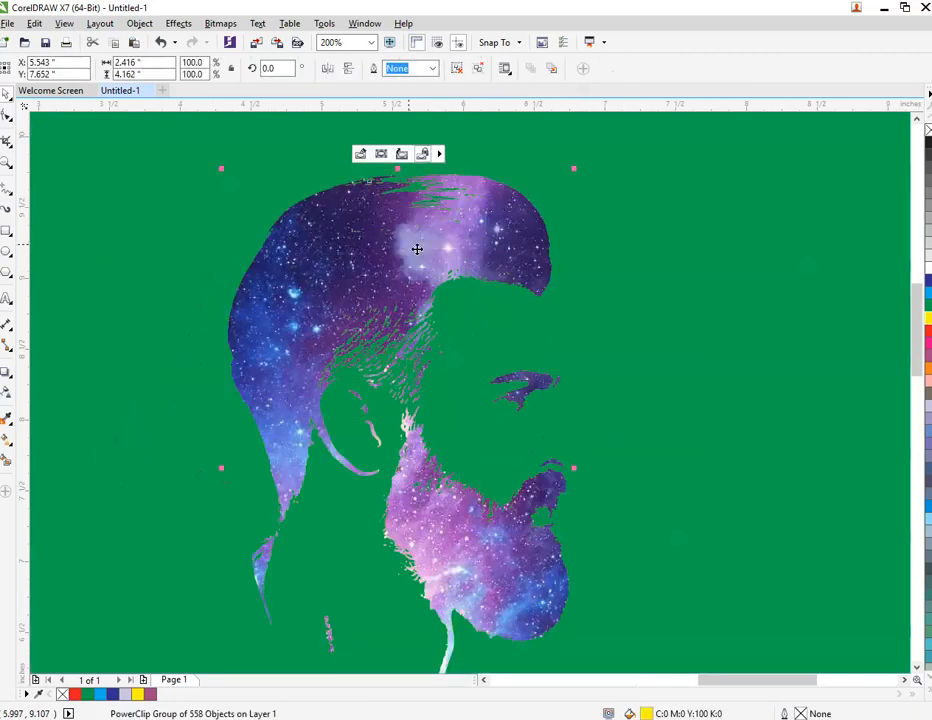
left_click(361, 155)
scroll(403, 409, "down", 1)
left_click_drag(536, 546, 553, 487)
left_click_drag(573, 430, 578, 481)
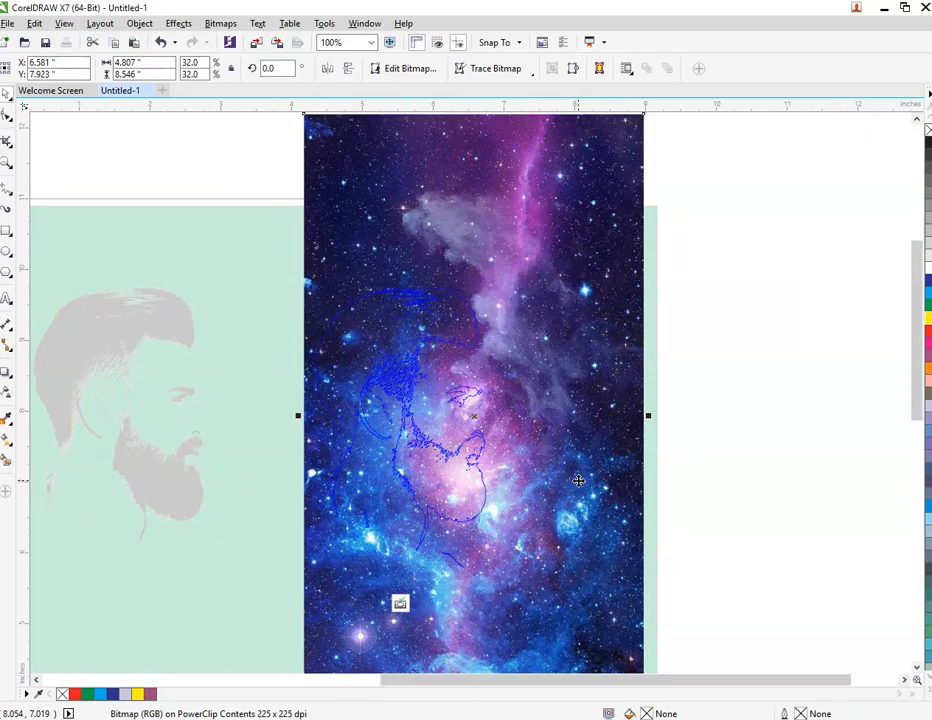
left_click(712, 437, "ctrl")
scroll(712, 437, "down", 2)
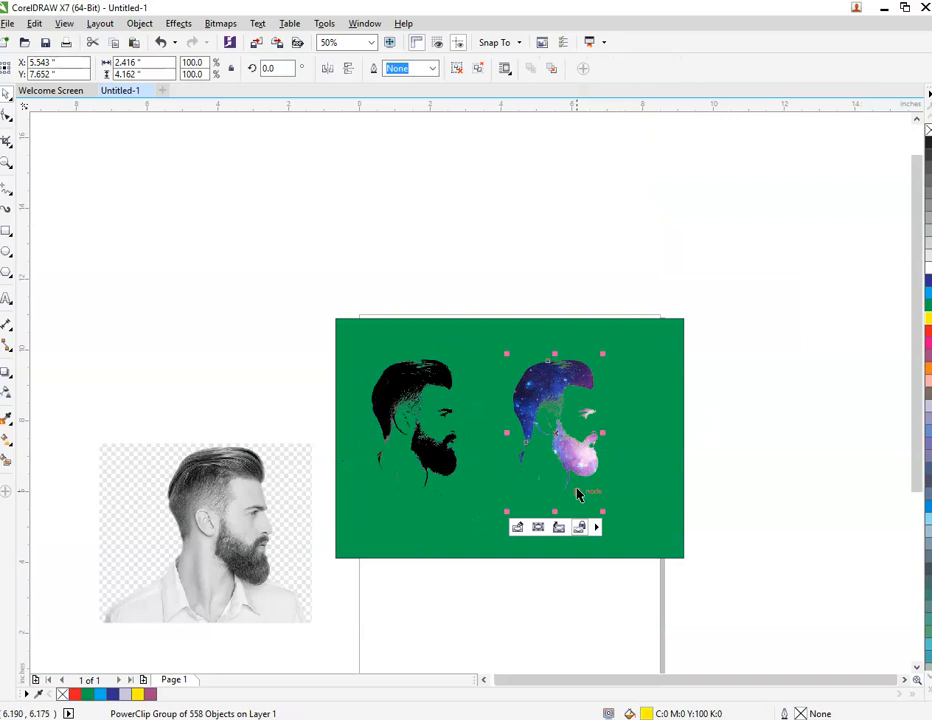
- Reopen the PowerClip contents, lower the galaxy image to about Y 6.53 inches, and finish editing
left_click(517, 527)
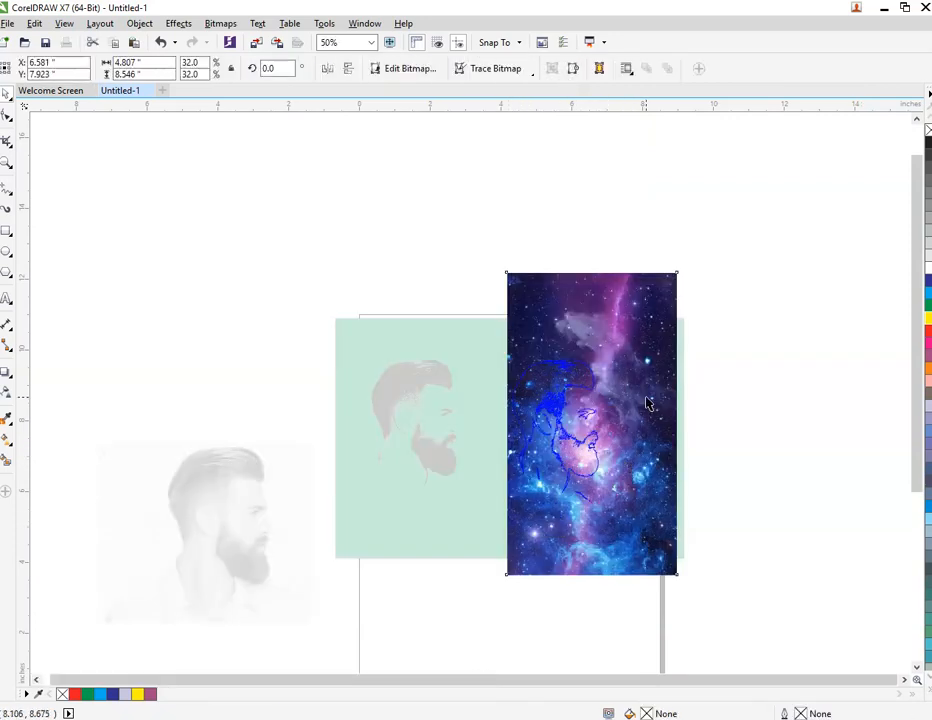
left_click_drag(646, 427, 646, 447)
left_click(646, 447)
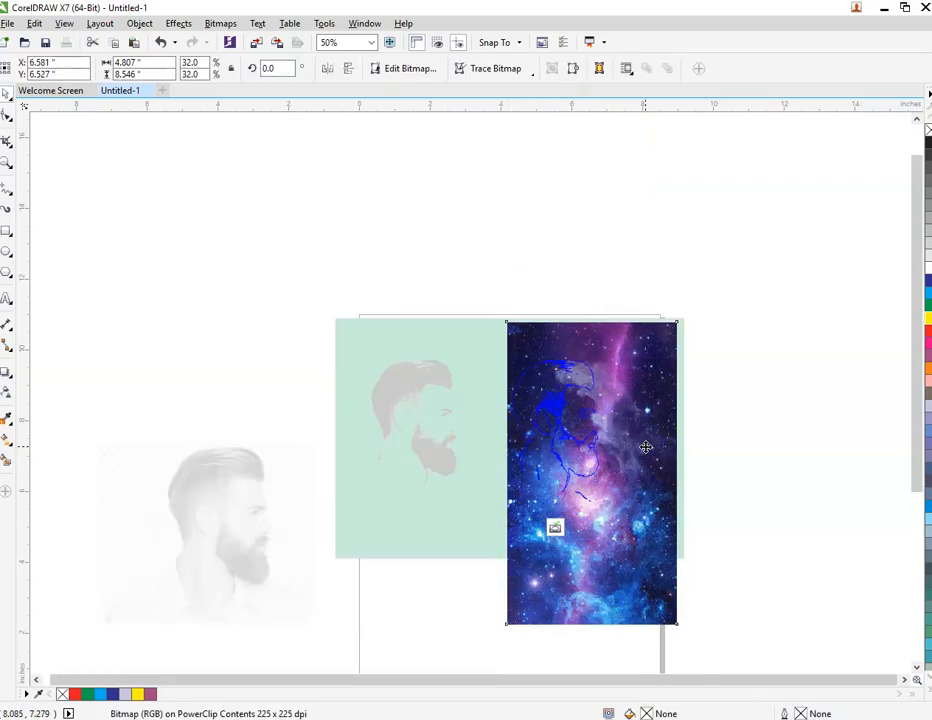
left_click(743, 482, "ctrl")
left_click(760, 482)
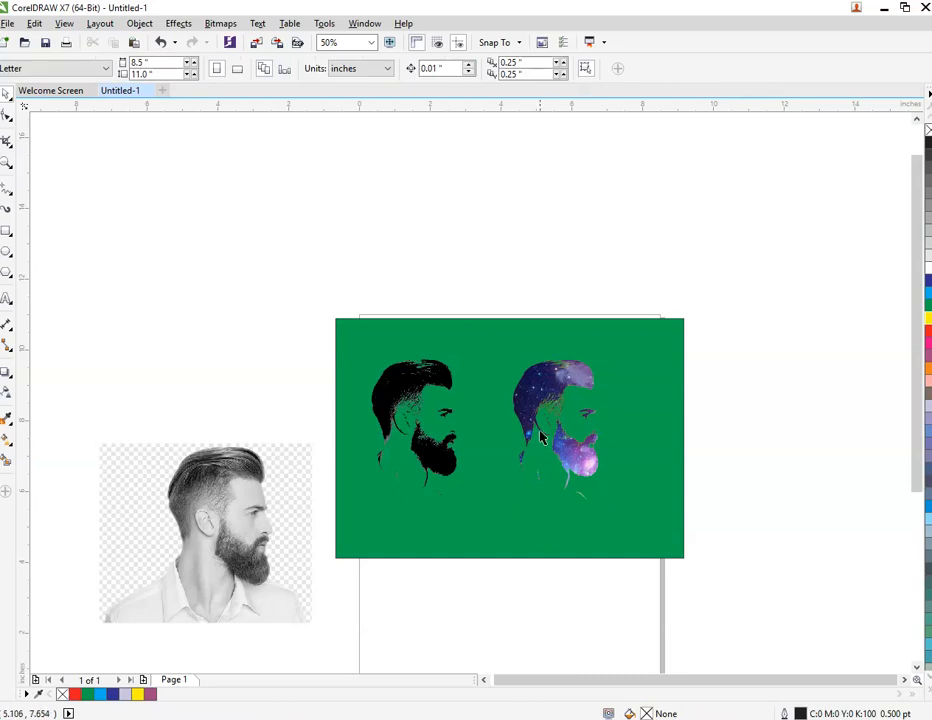
- Move the galaxy-filled silhouette to the right of the page, and delete the green rectangle and the black masked portrait
left_click_drag(535, 393, 730, 390)
scroll(593, 443, "down", 2)
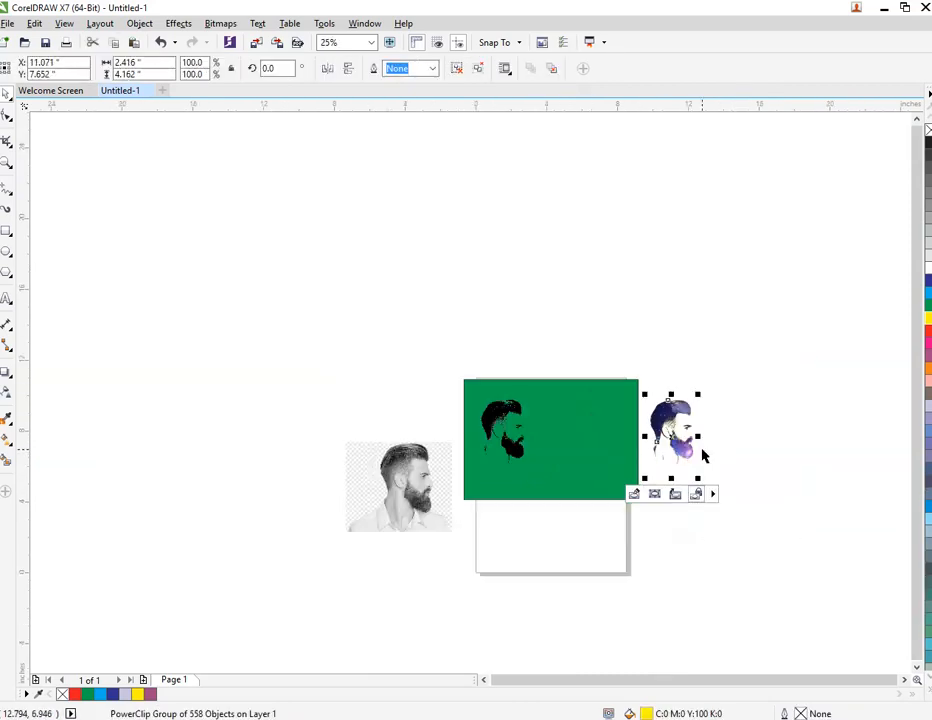
scroll(703, 453, "up", 2)
left_click(366, 476)
left_click_drag(210, 275, 588, 596)
key("Delete")
left_click(296, 415)
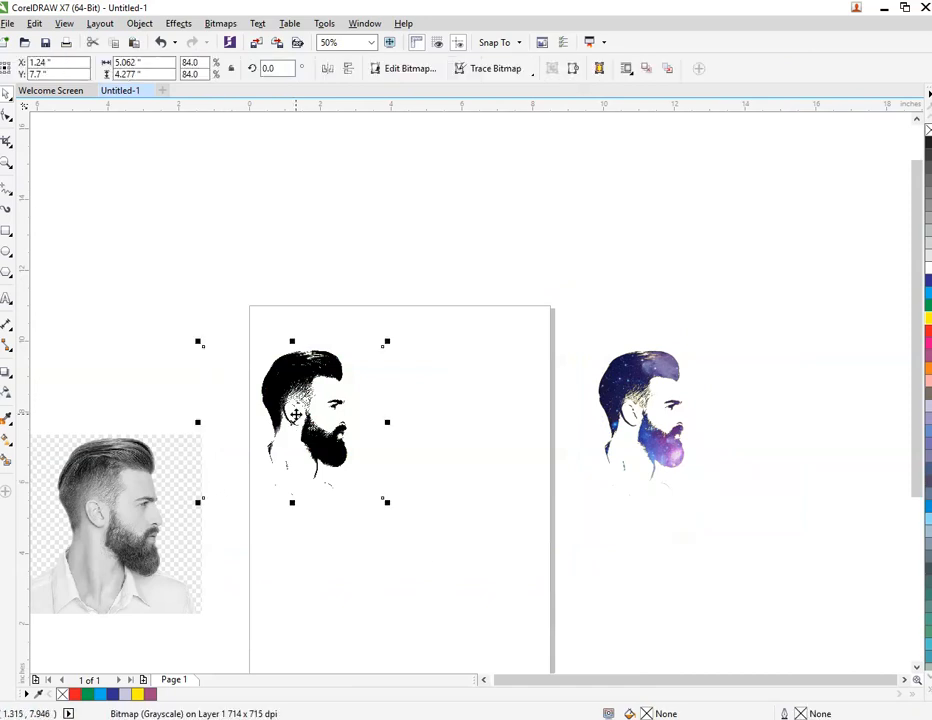
key("Delete")
- Move the original grayscale portrait onto the page and enlarge the galaxy-filled silhouette beside it about its centre
left_click_drag(156, 462, 447, 345)
left_click_drag(239, 264, 770, 535)
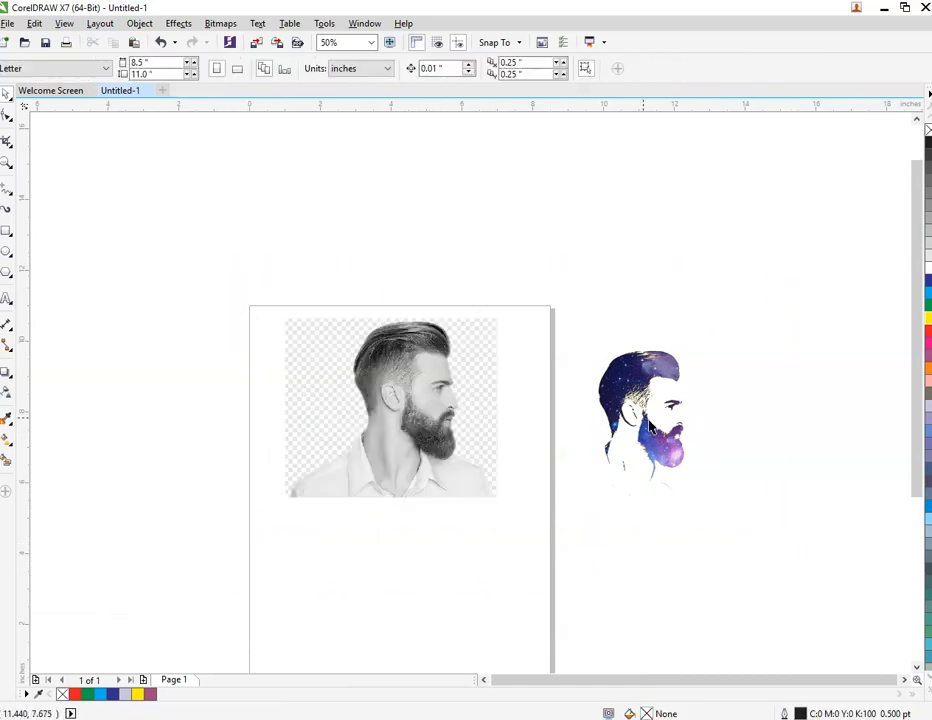
left_click(661, 351)
left_click_drag(691, 346, 780, 277)
left_click(797, 337)
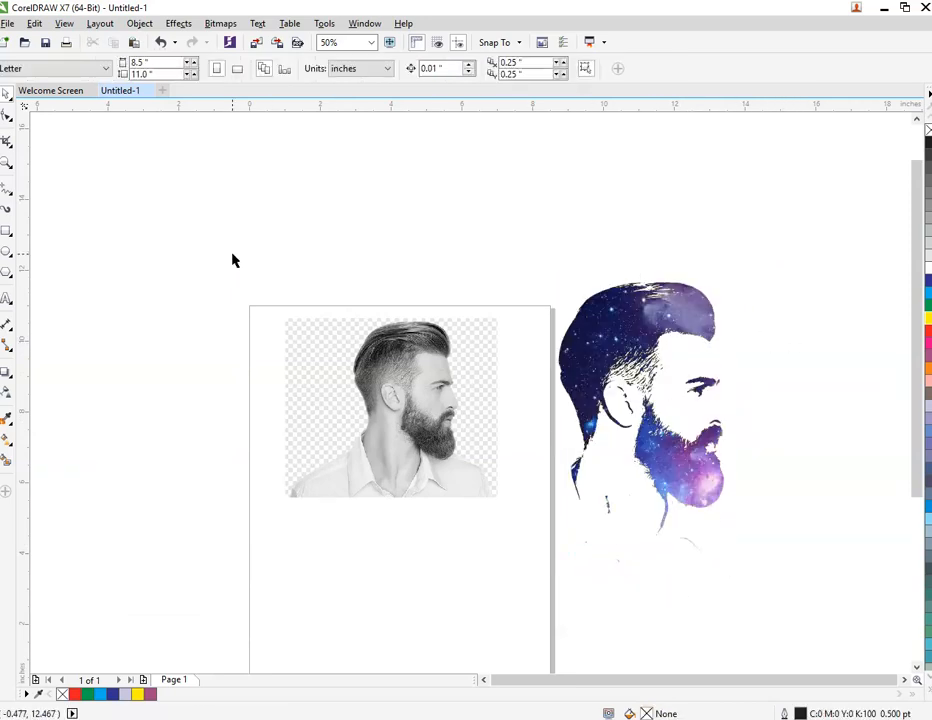
left_click_drag(231, 260, 828, 620)
key("shift+F2")
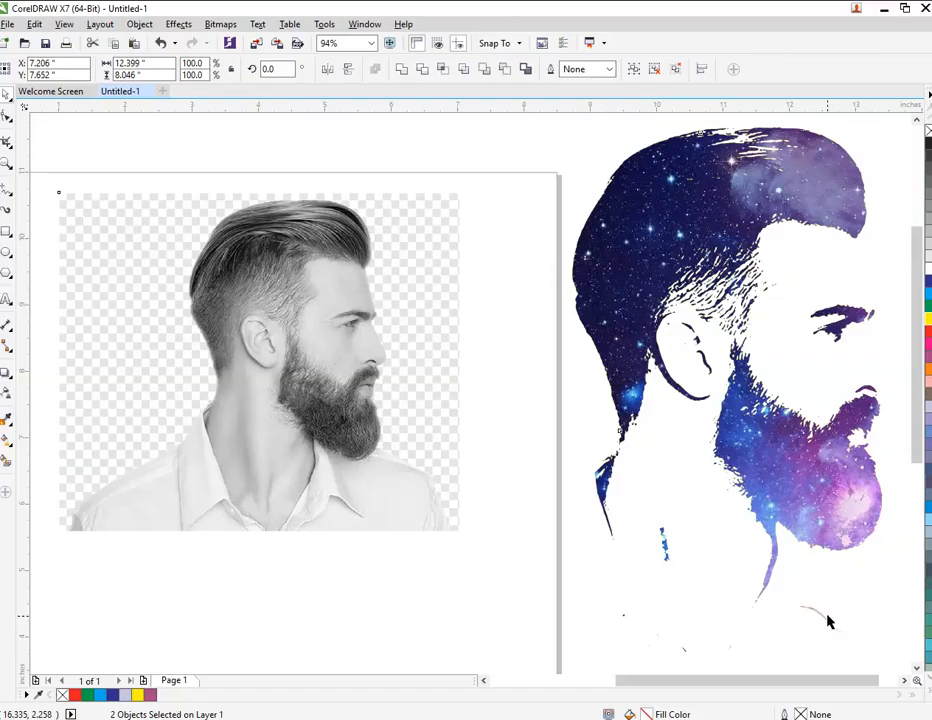